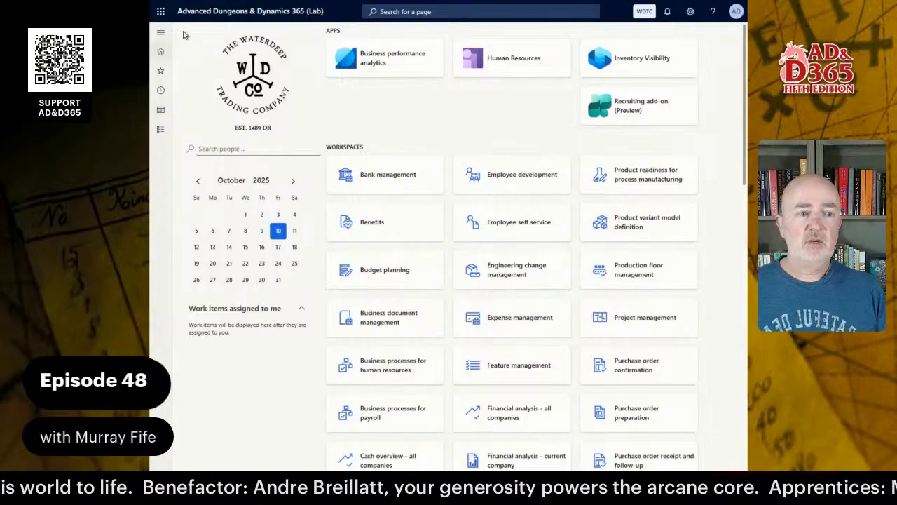
- Open the Released products list in Product information management and select the Backpack item
key(F11)
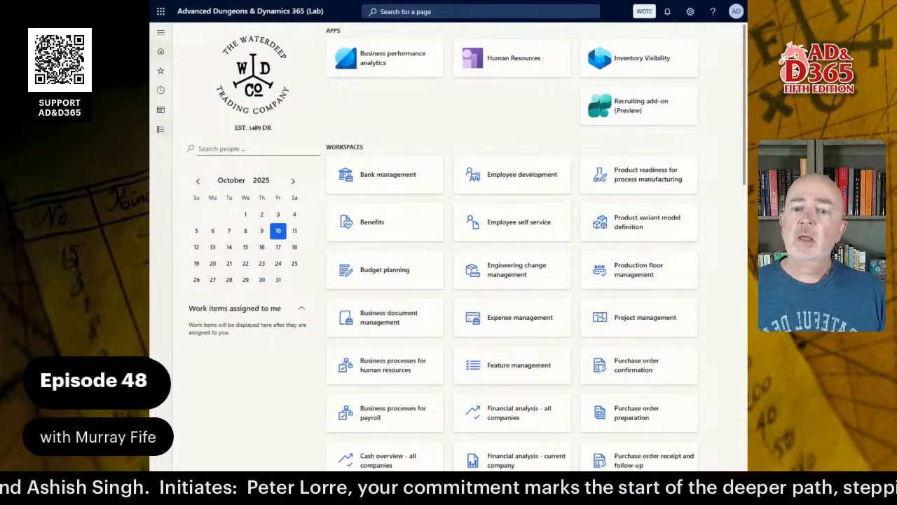
click(160, 131)
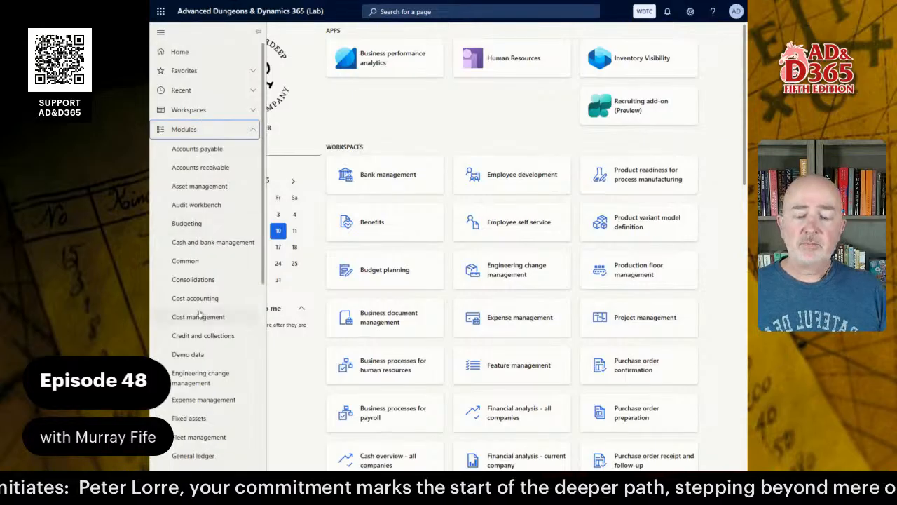
scroll(202, 315, down, 2)
scroll(202, 315, down, 4)
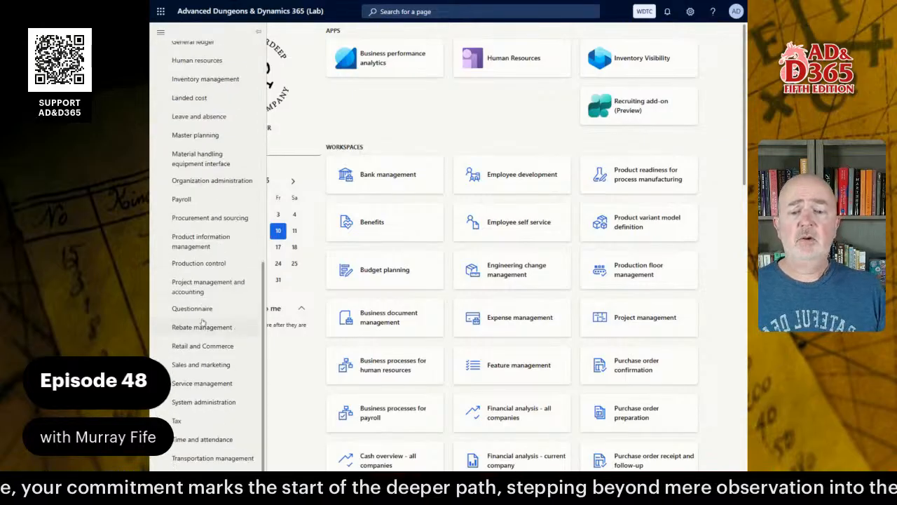
click(210, 241)
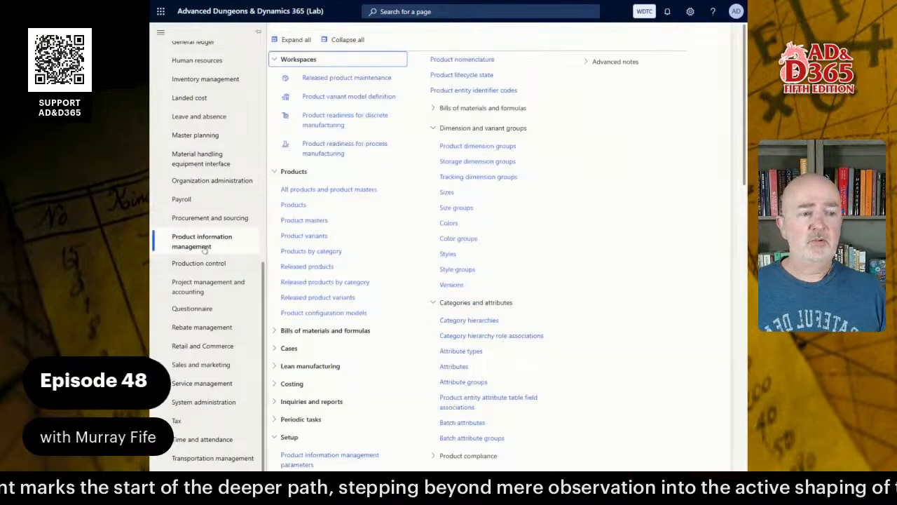
click(321, 269)
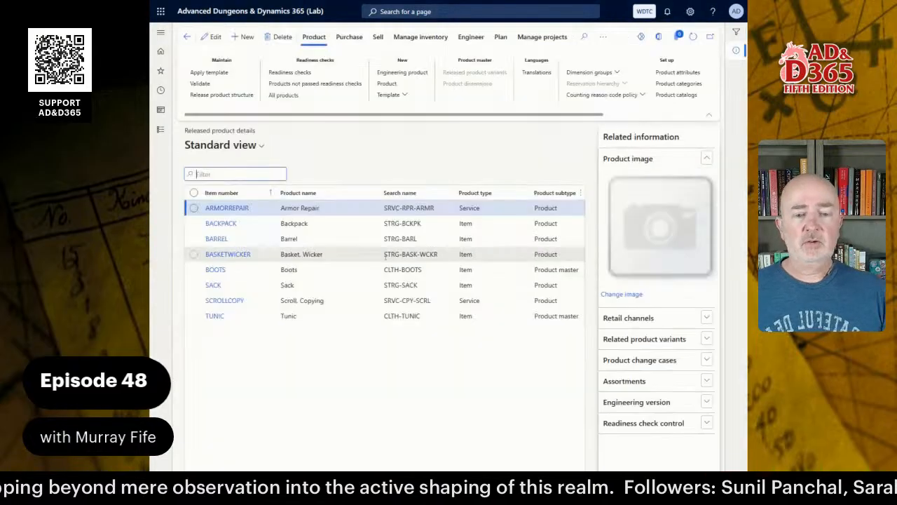
click(335, 224)
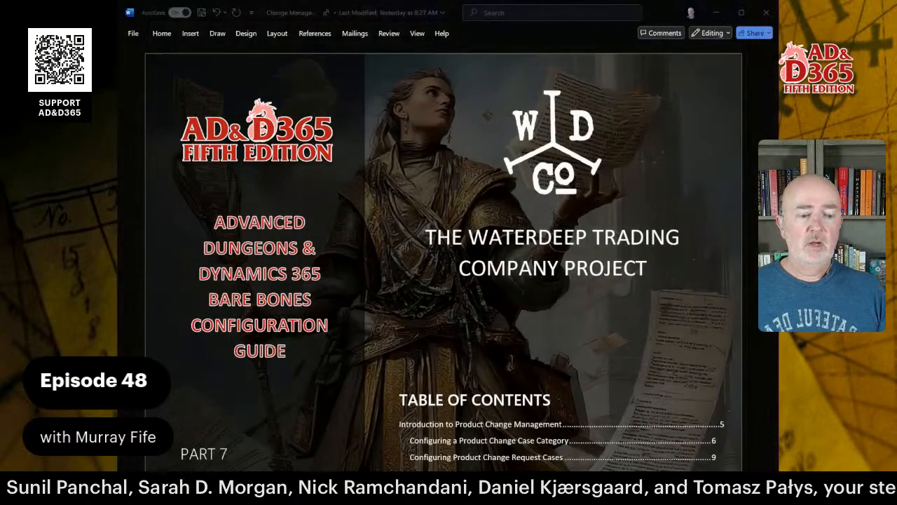
- Switch to the Word configuration guide and review the Product Change Management table of contents
click(755, 130)
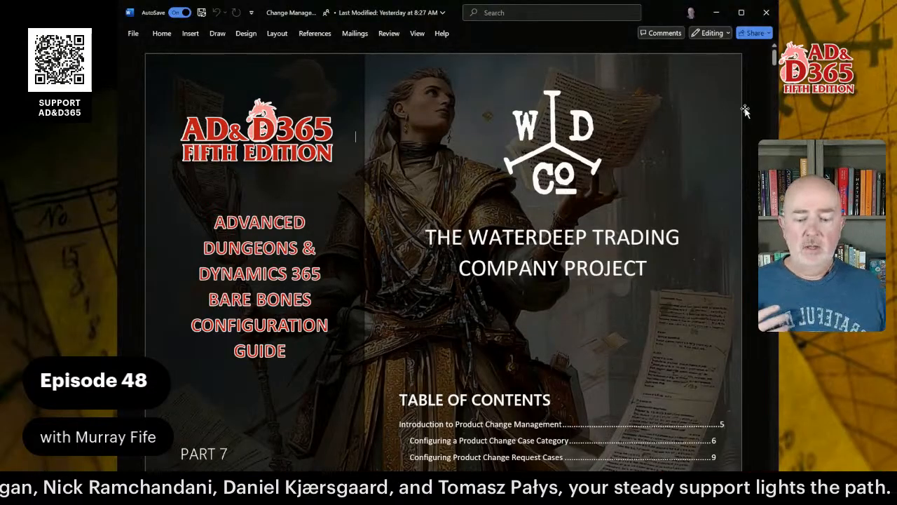
scroll(568, 265, down, 3)
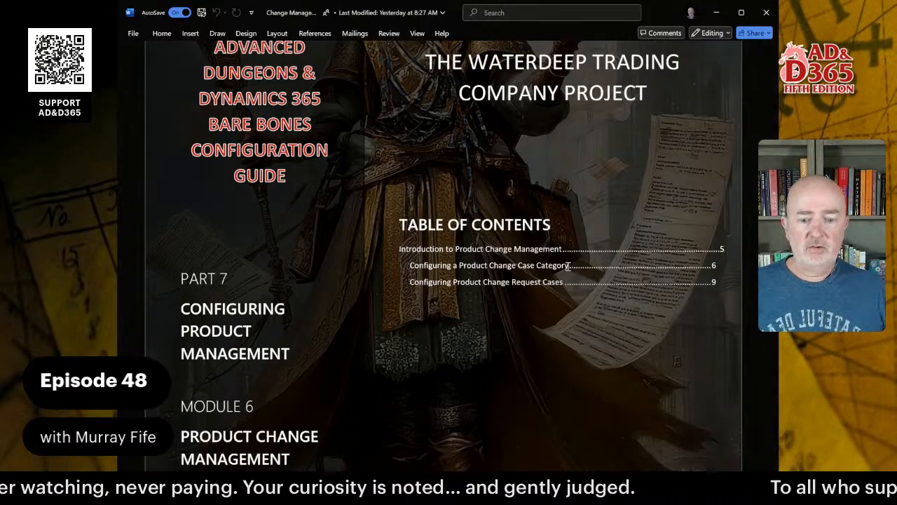
click(568, 265)
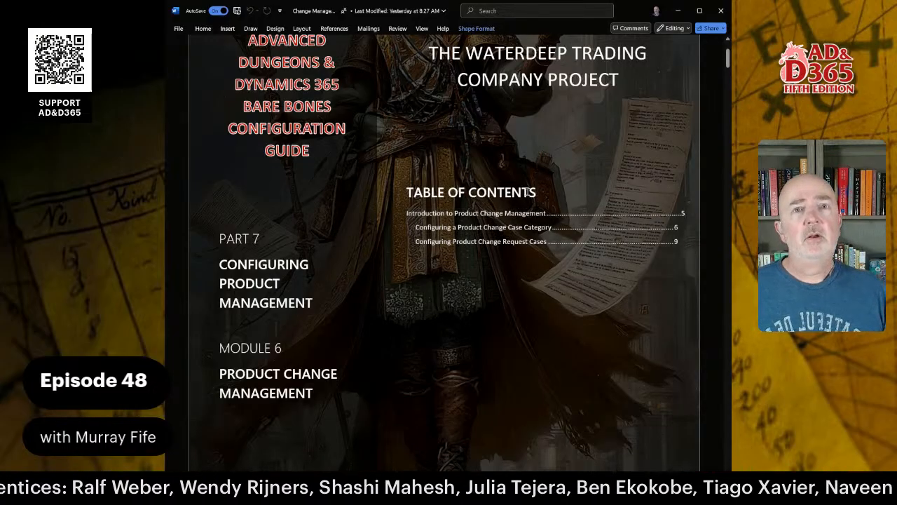
scroll(528, 191, down, 3)
scroll(529, 188, up, 4)
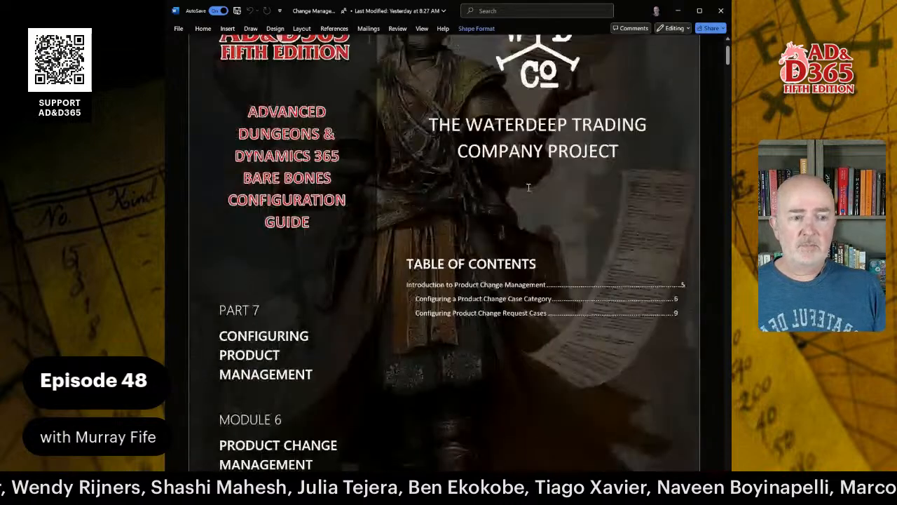
scroll(528, 187, up, 1)
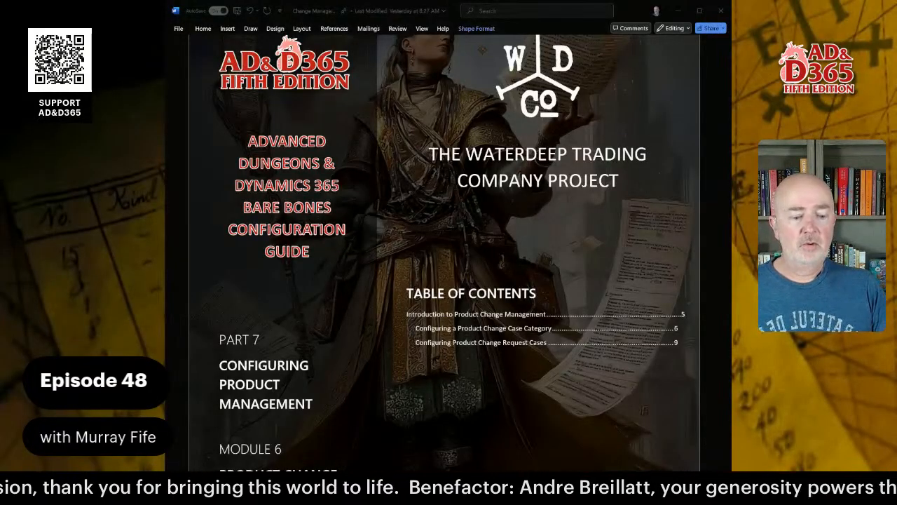
- Go to the guide's "Configuring a Product Change Case Category" section and read its introduction, objective and category creation text
ctrl+click(535, 330)
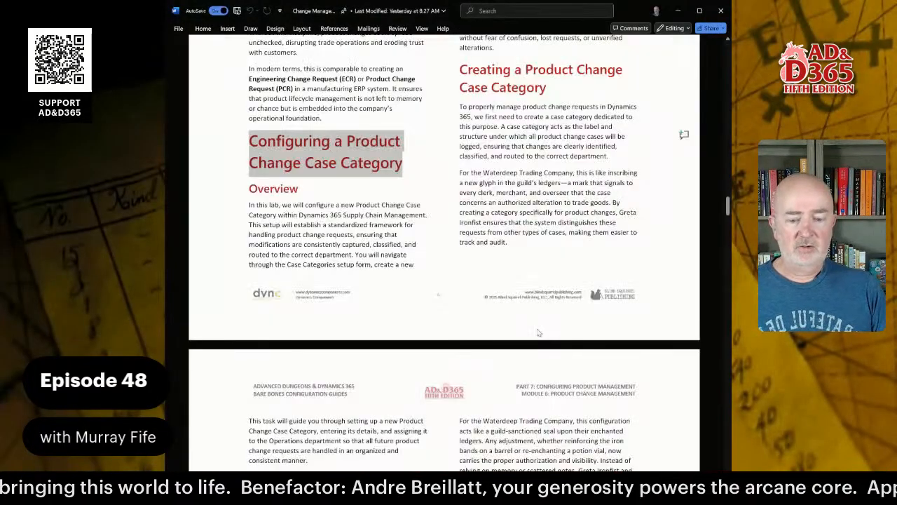
scroll(440, 225, up, 5)
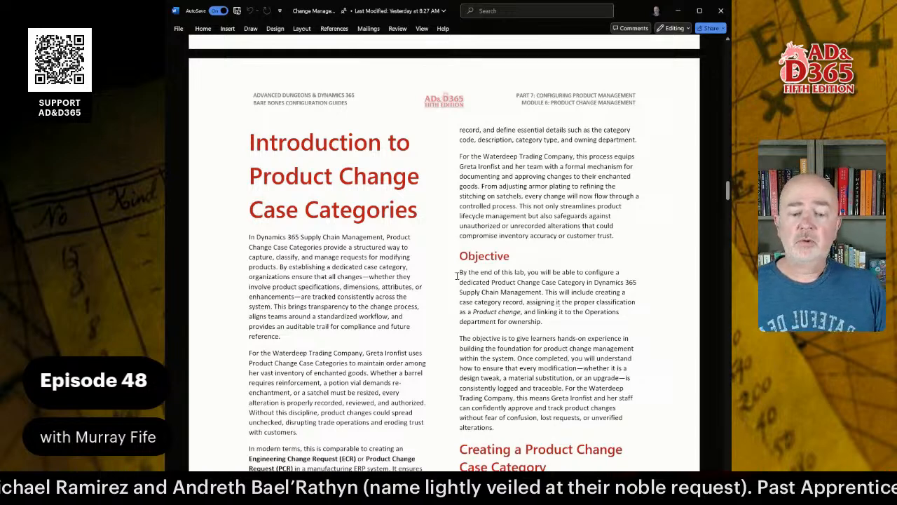
scroll(452, 270, down, 5)
scroll(443, 261, down, 5)
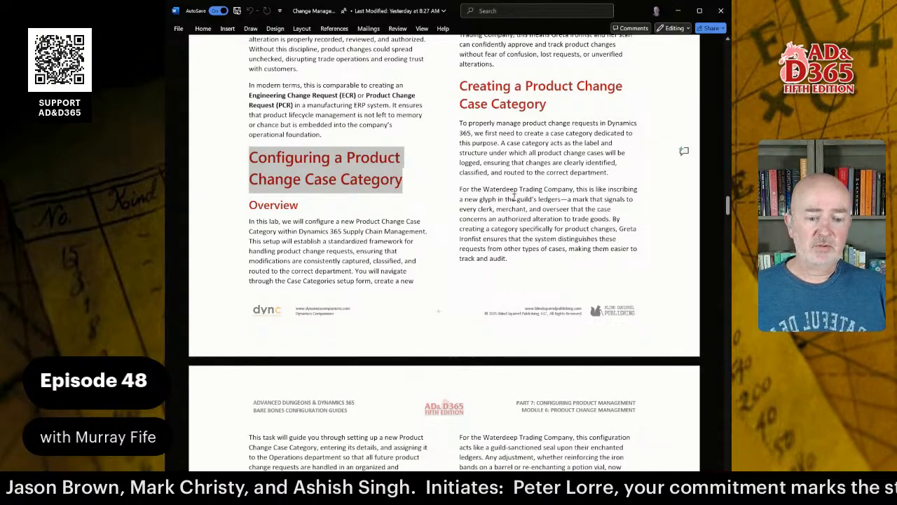
scroll(491, 153, down, 10)
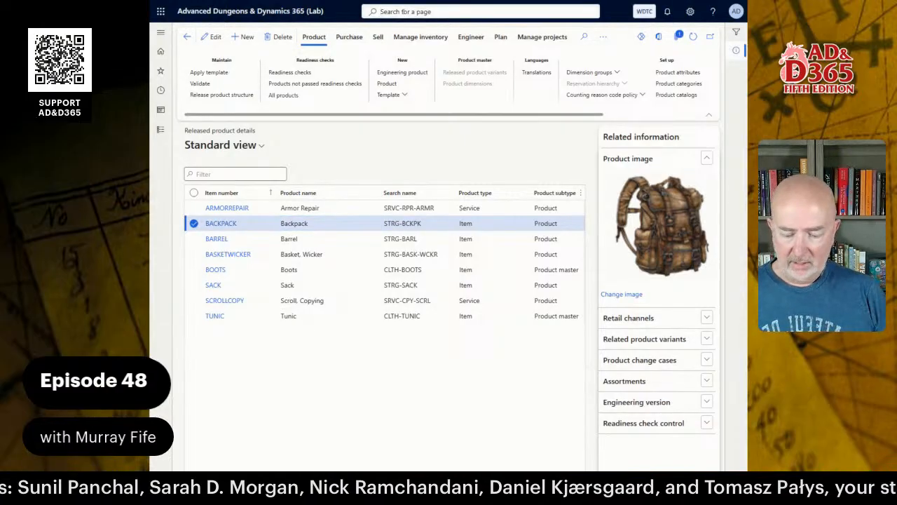
- Back in Dynamics 365, search pages for "case cat" and open Case categories from the Organization administration case setup
text(ca)
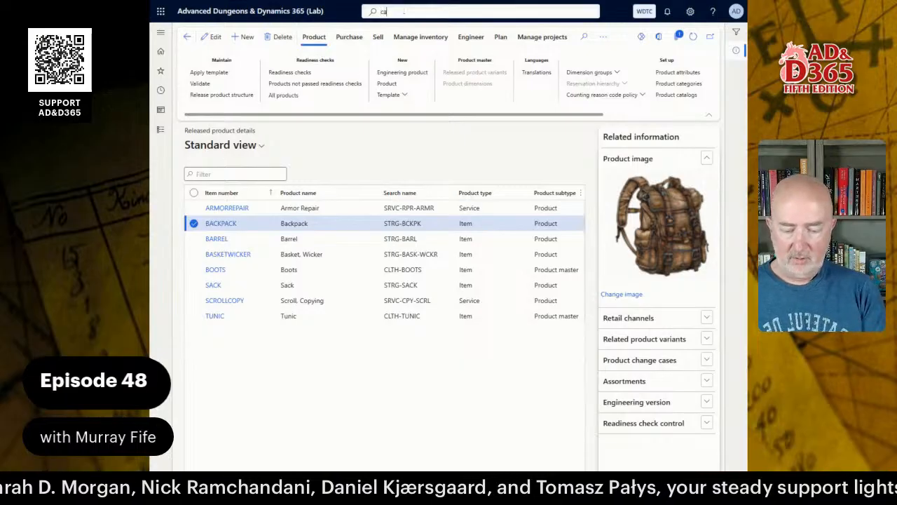
text(se cat)
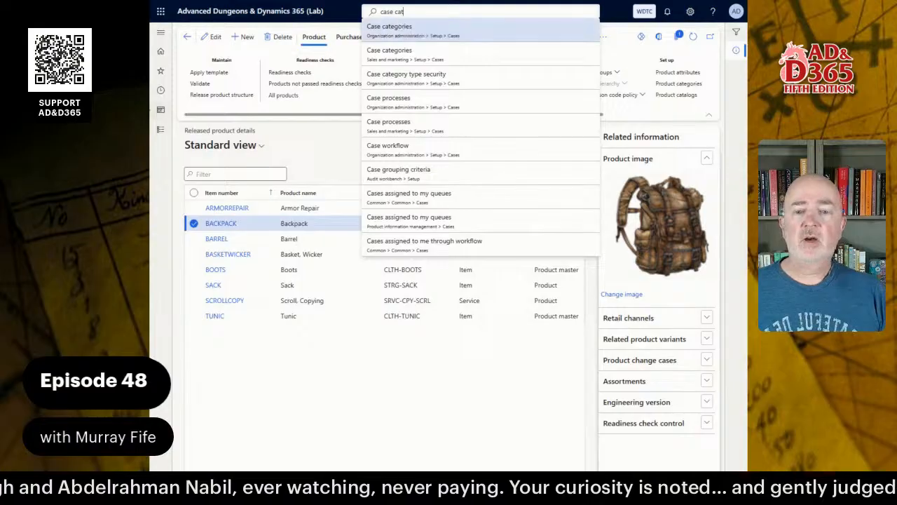
click(165, 129)
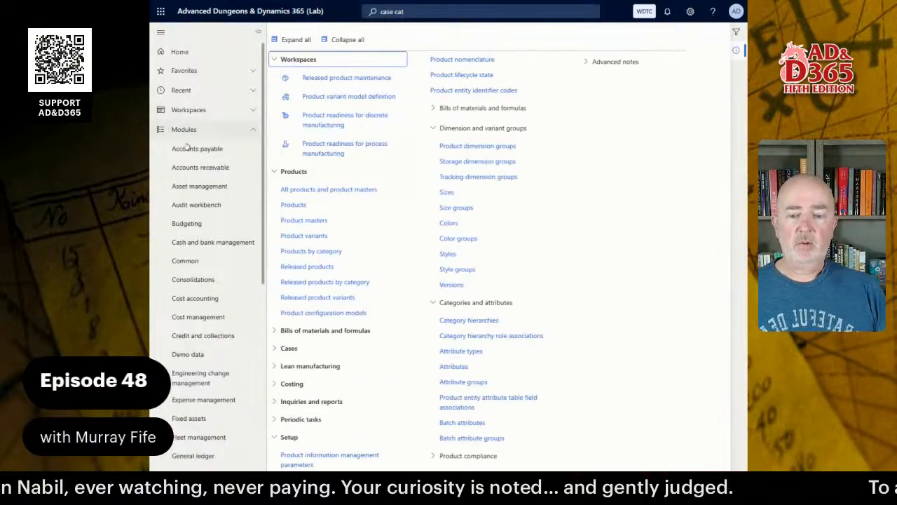
scroll(218, 230, down, 6)
click(214, 181)
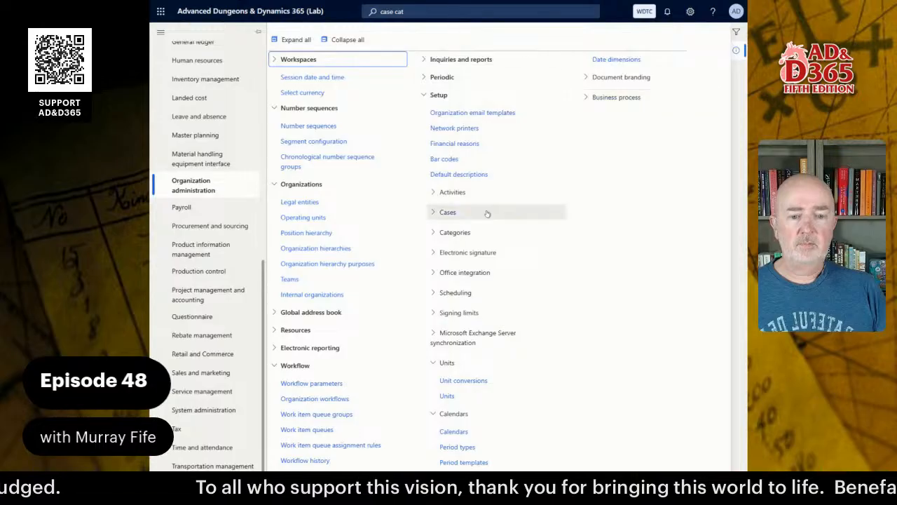
click(448, 211)
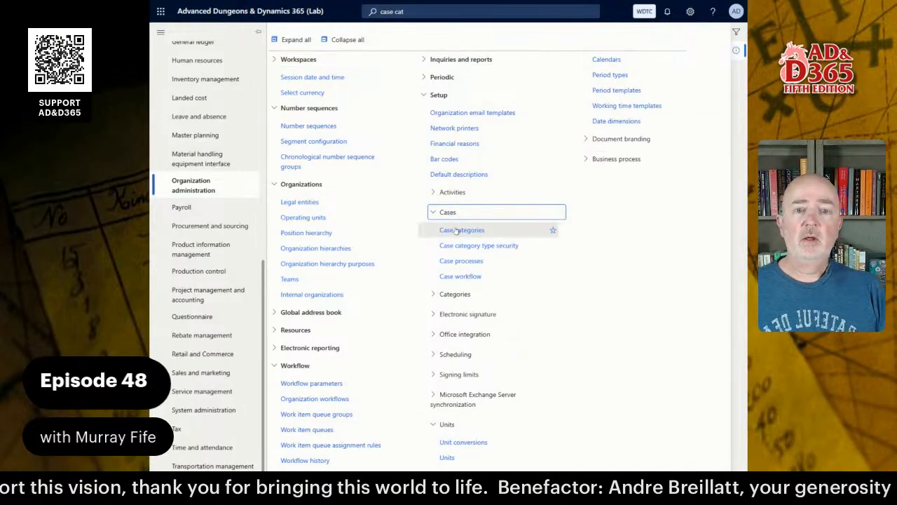
click(457, 232)
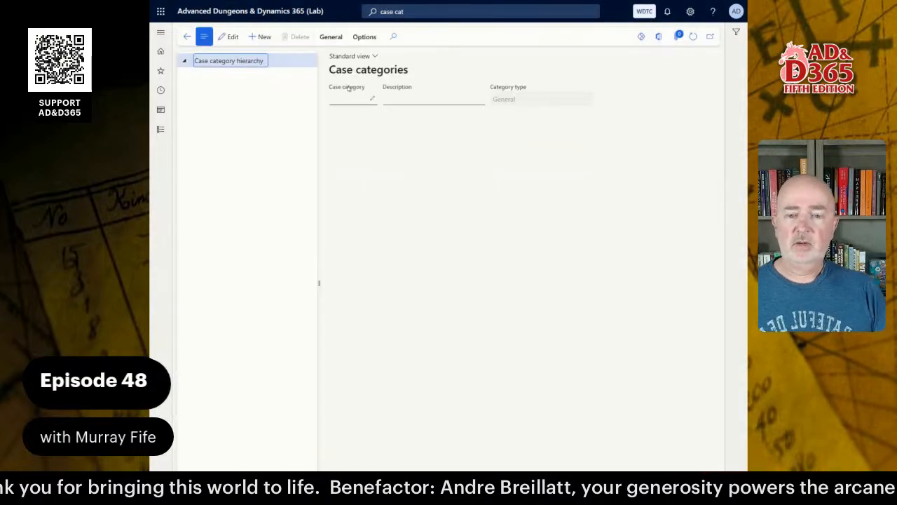
- Create a new case category with the code PRODCHNG and the description "Product Change"
click(187, 62)
click(186, 62)
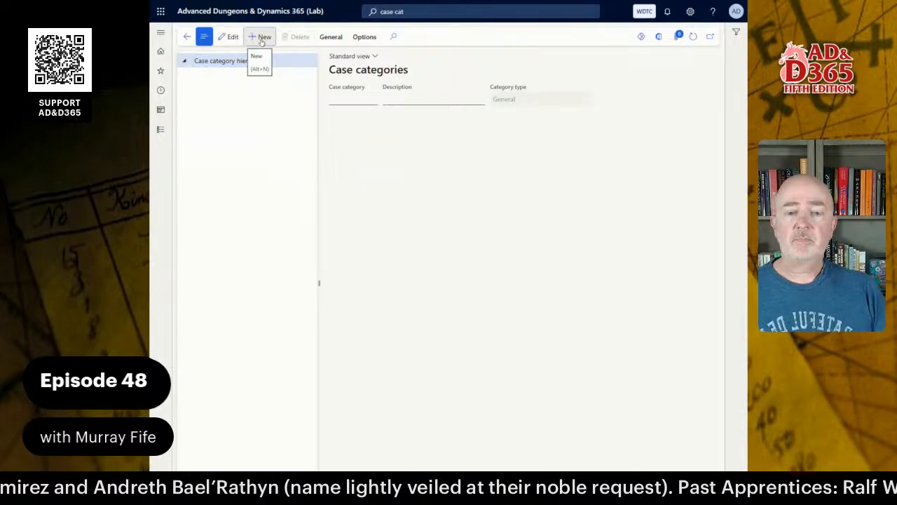
click(261, 39)
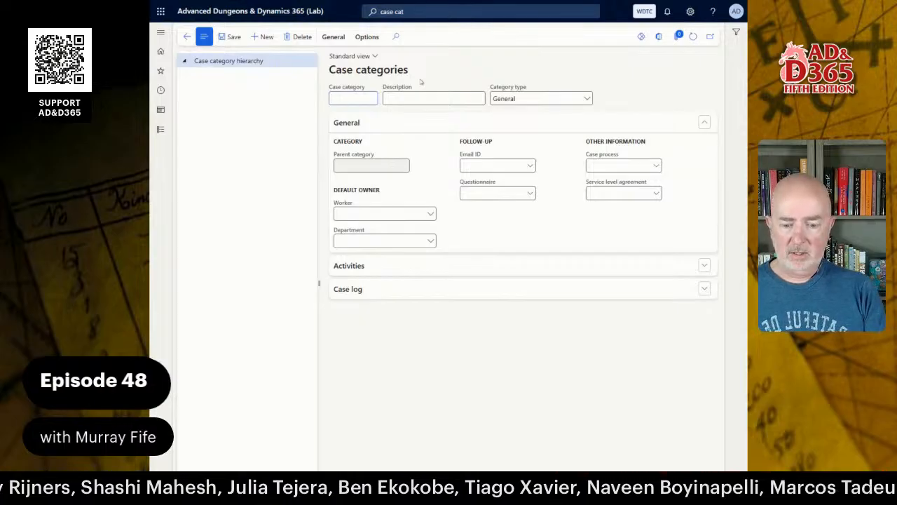
text(PCR)
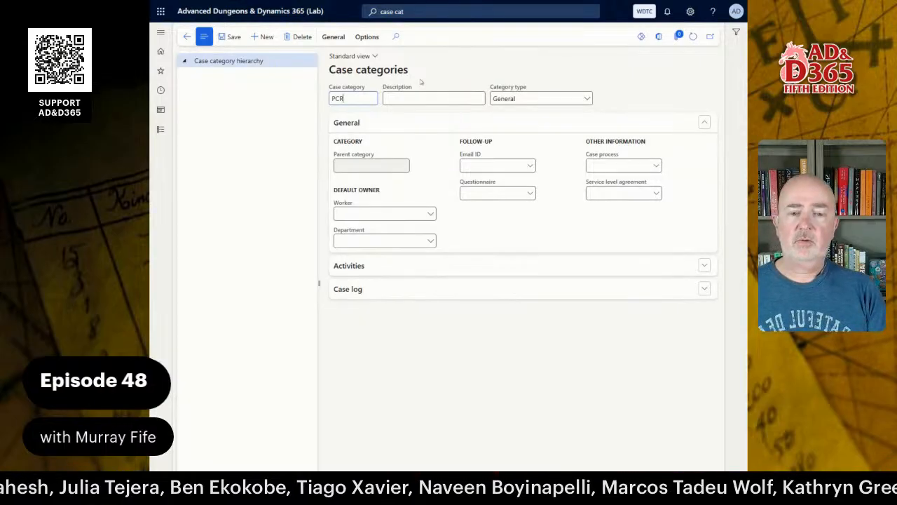
key(BackSpace)
key(BackSpace)
text(RODCHNG)
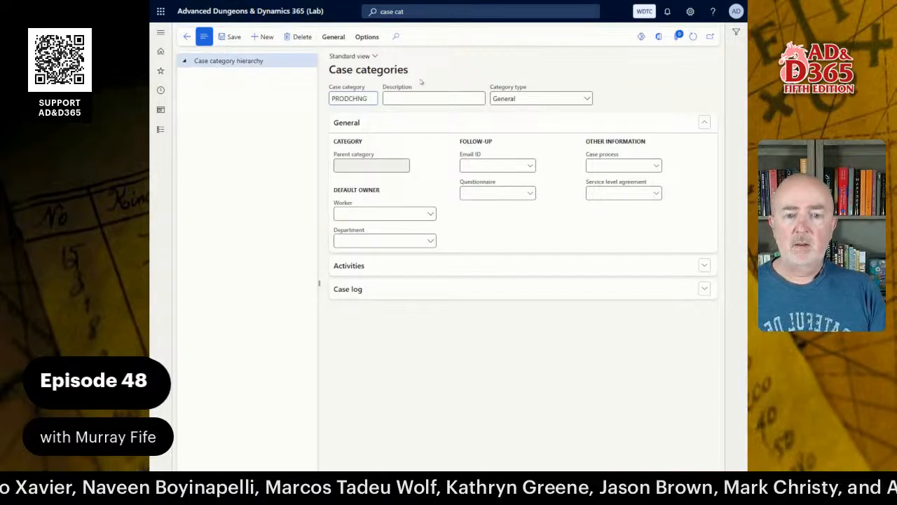
key(Left)
key(Left)
key(BackSpace)
text(H)
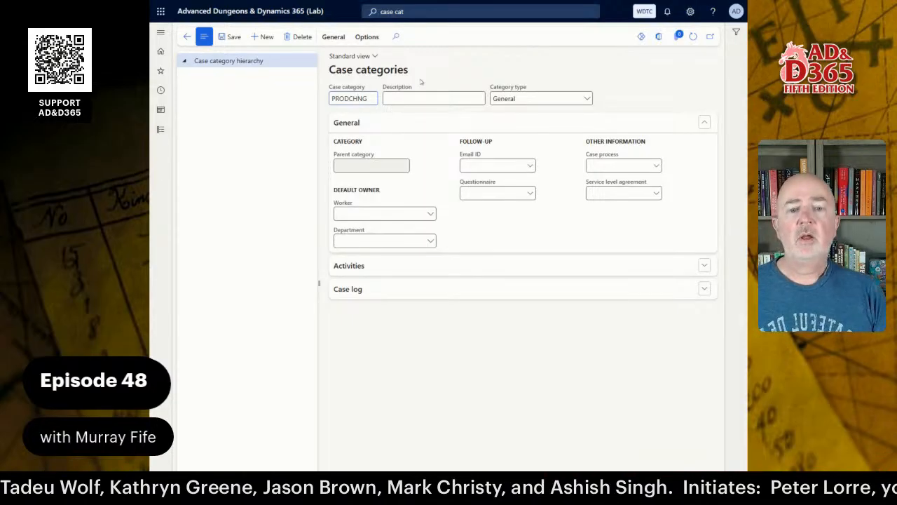
text(Product Ch)
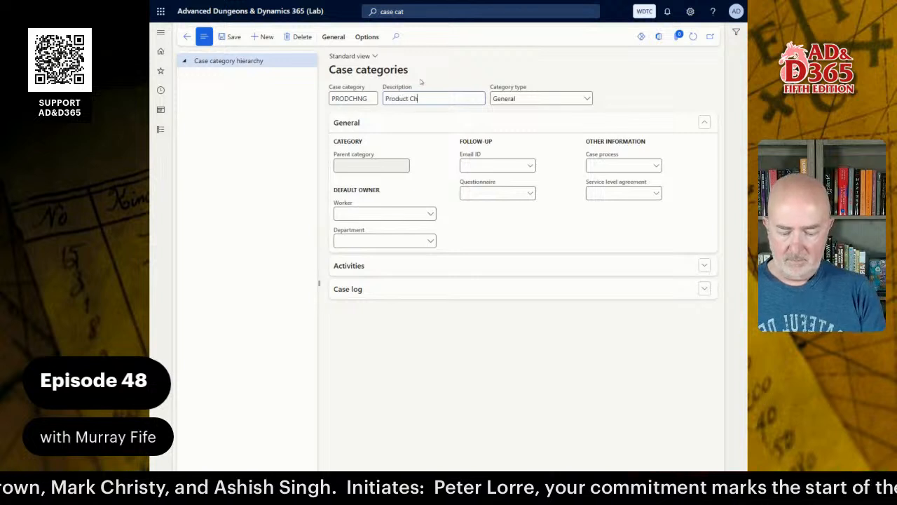
text(ange)
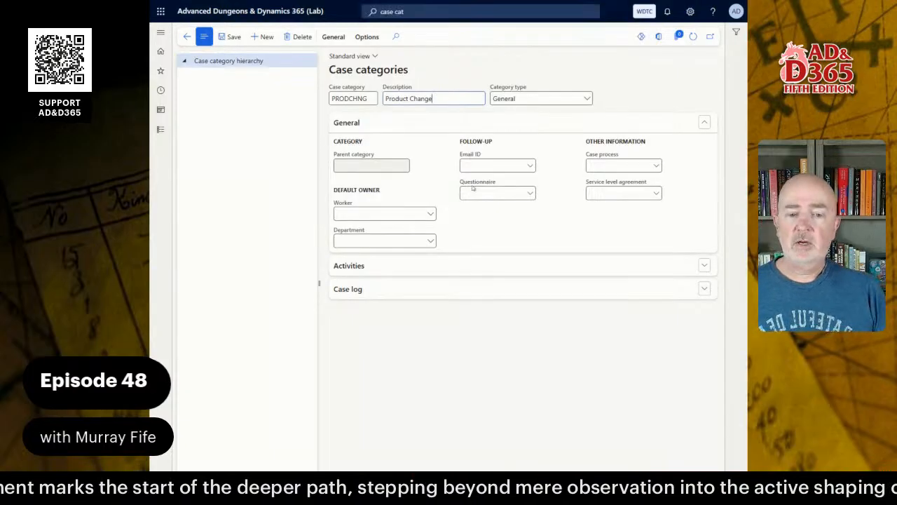
- Expand the category's activity settings, set its category type to Product change, and save the record
click(361, 275)
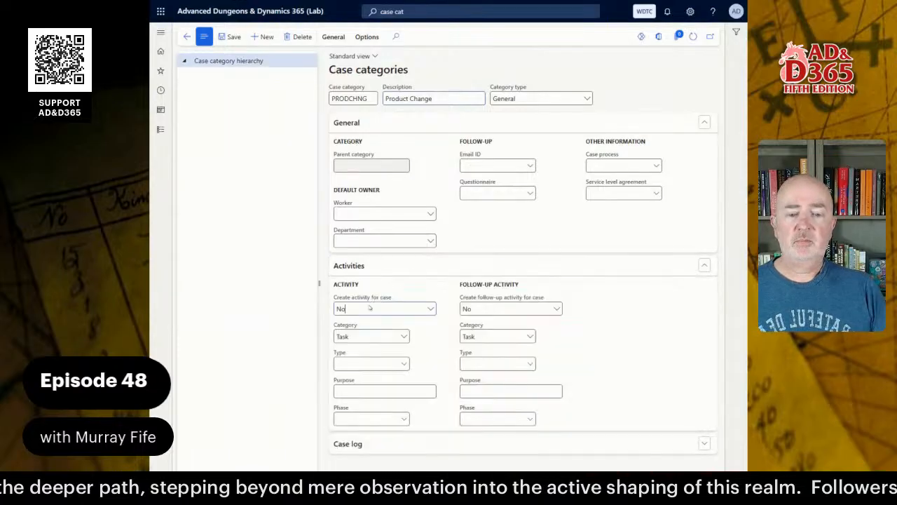
click(536, 99)
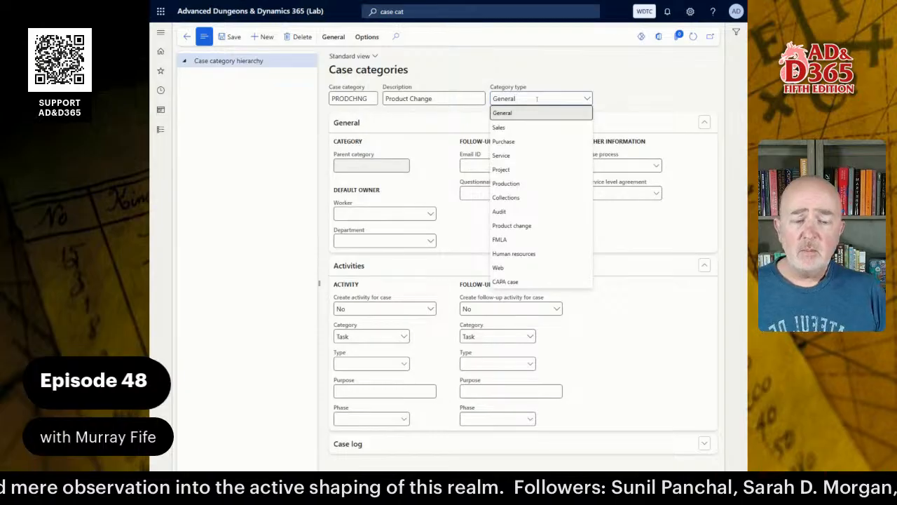
click(528, 227)
click(589, 100)
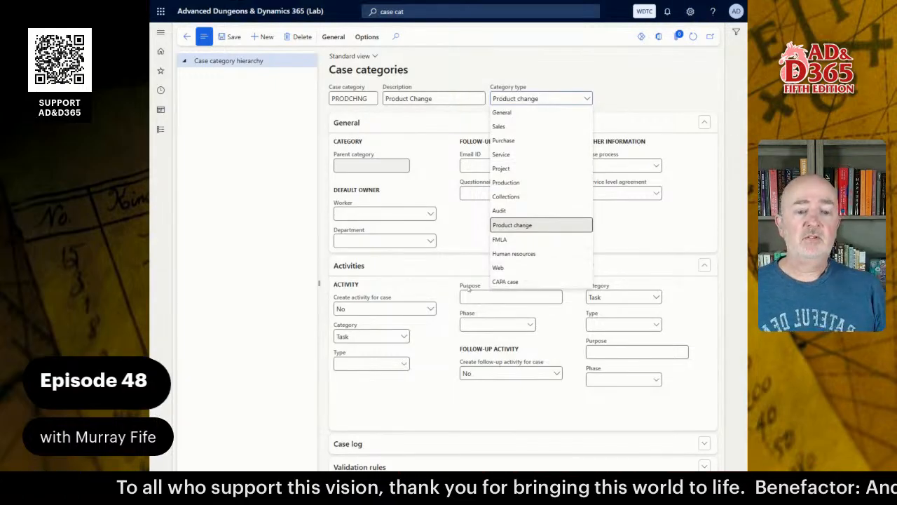
click(510, 225)
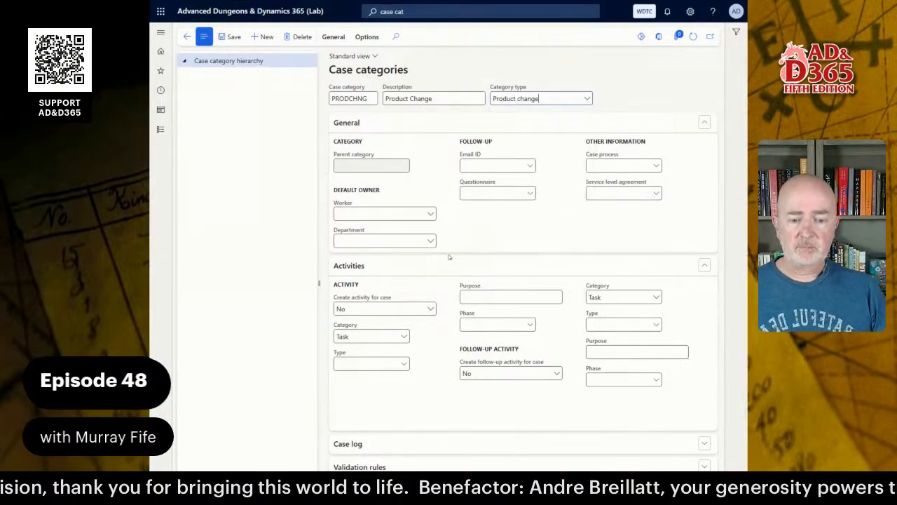
click(231, 37)
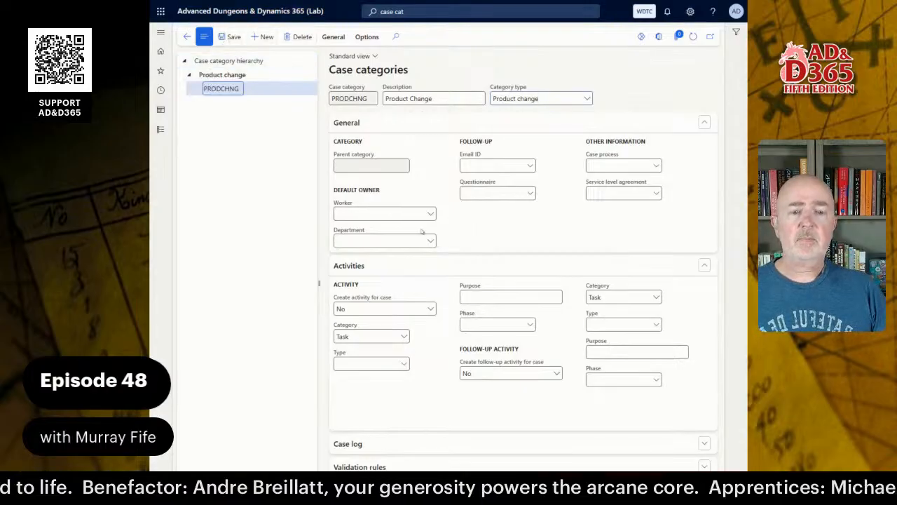
- Expand the validation rules of the PRODCHNG category and review the listed rules and their error levels
click(379, 464)
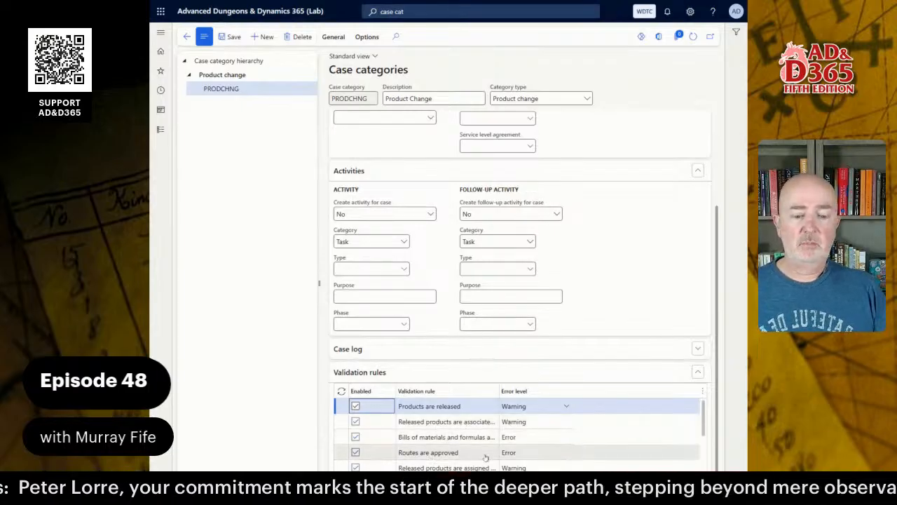
scroll(514, 460, down, 5)
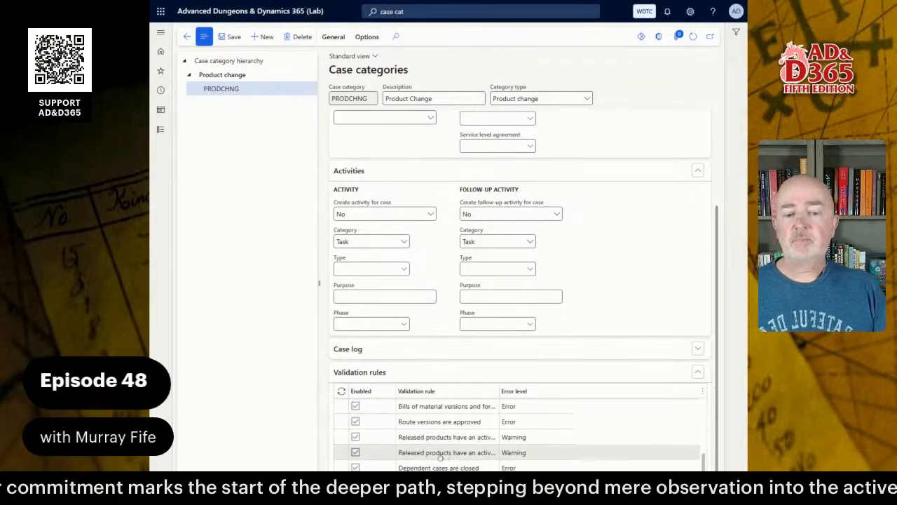
- Check the error level options of the "Products are released" validation rule and expand the category's case log settings
scroll(441, 458, up, 5)
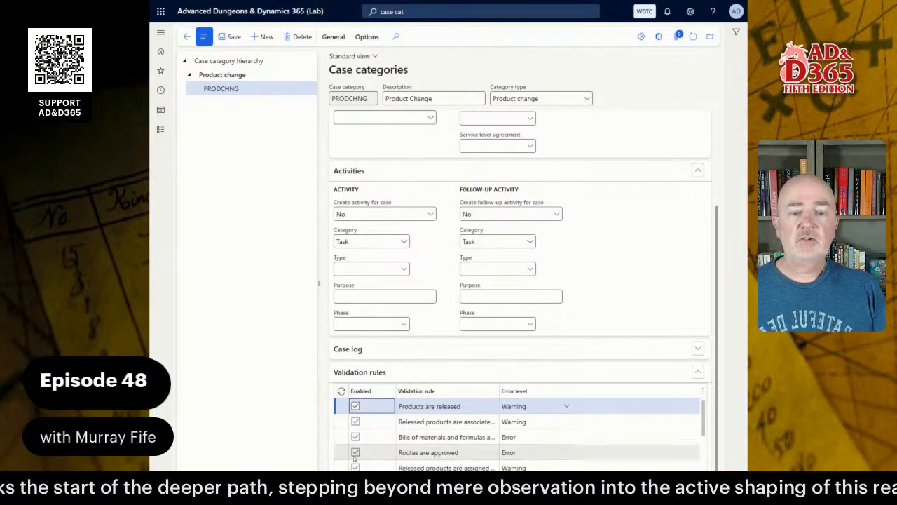
click(542, 407)
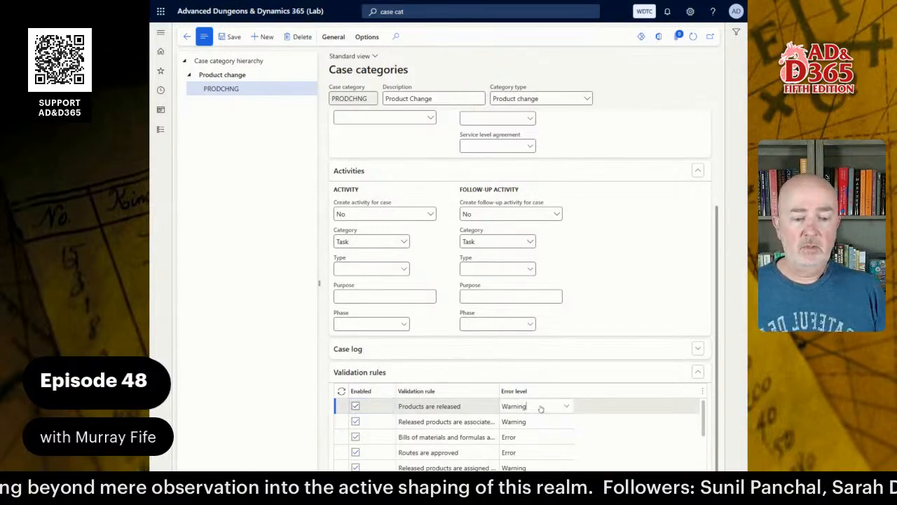
click(568, 407)
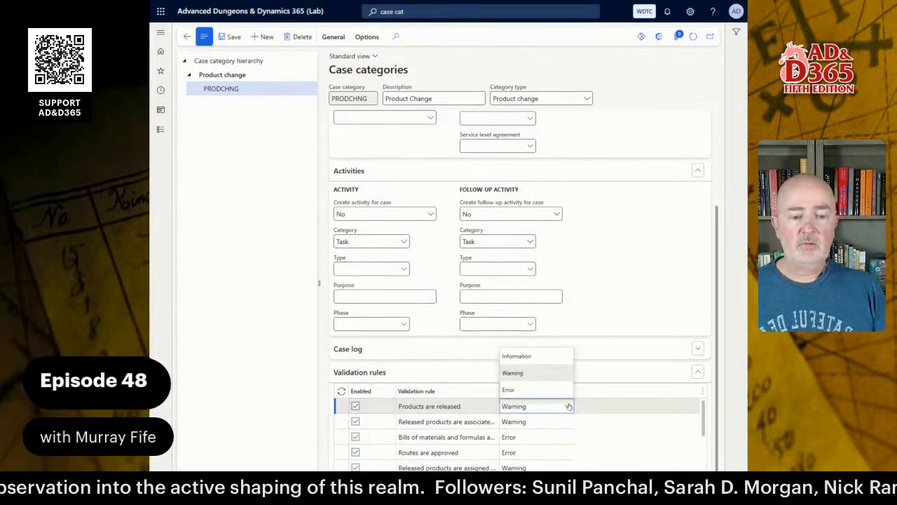
click(604, 405)
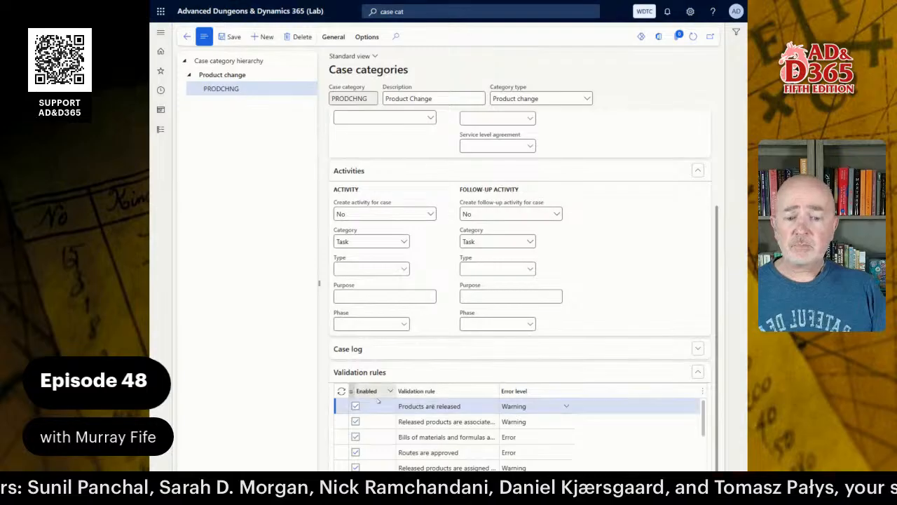
click(353, 352)
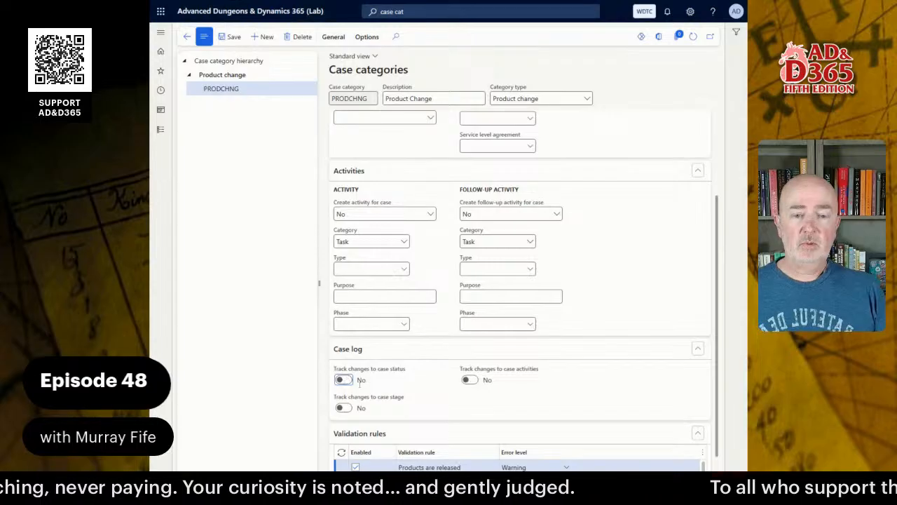
scroll(401, 382, up, 3)
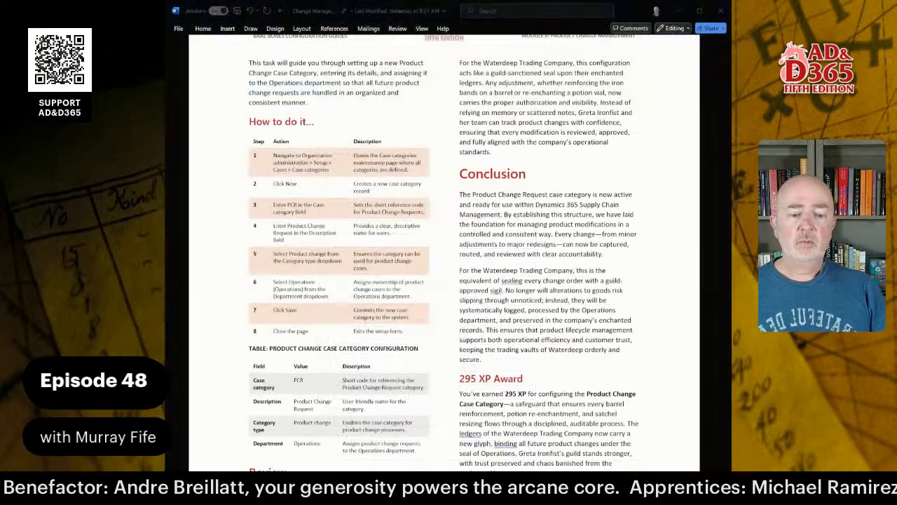
- Switch to the Word guide and read the section on creating and viewing Product Change Request cases
scroll(497, 251, down, 15)
scroll(497, 251, down, 10)
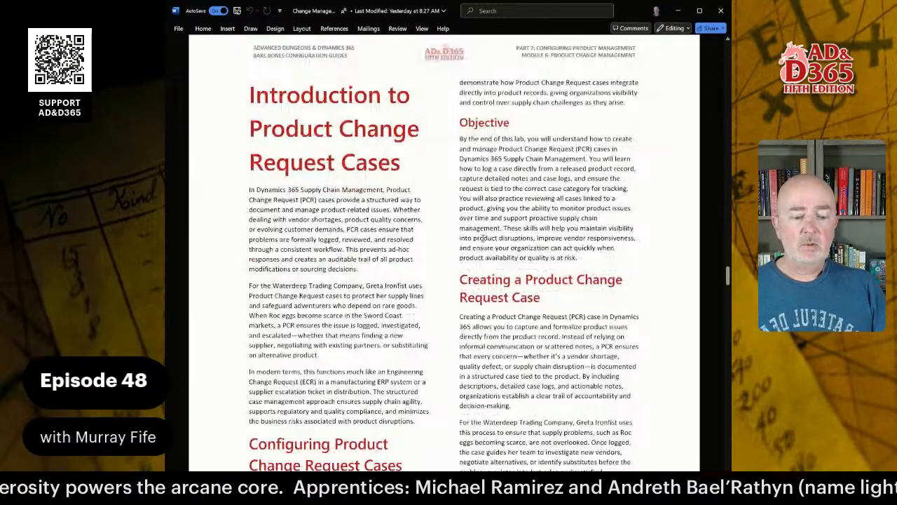
scroll(482, 238, down, 3)
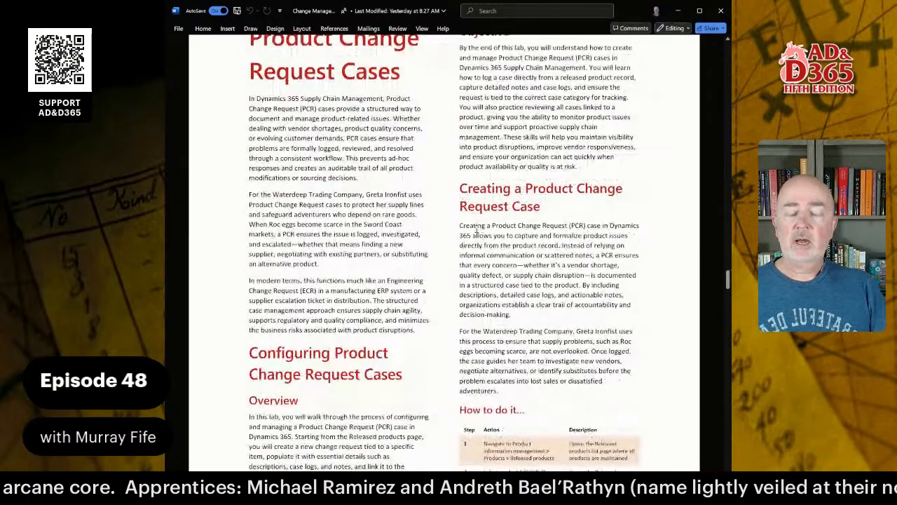
scroll(476, 229, down, 2)
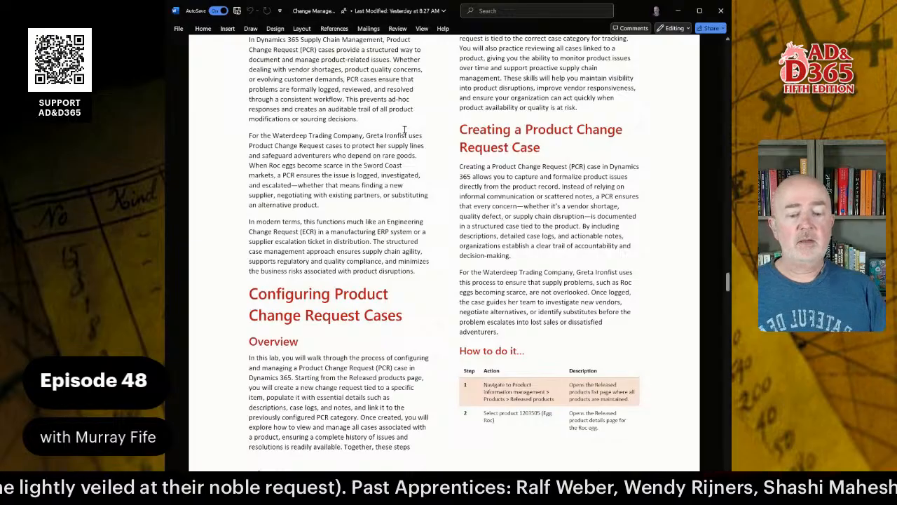
scroll(371, 219, down, 15)
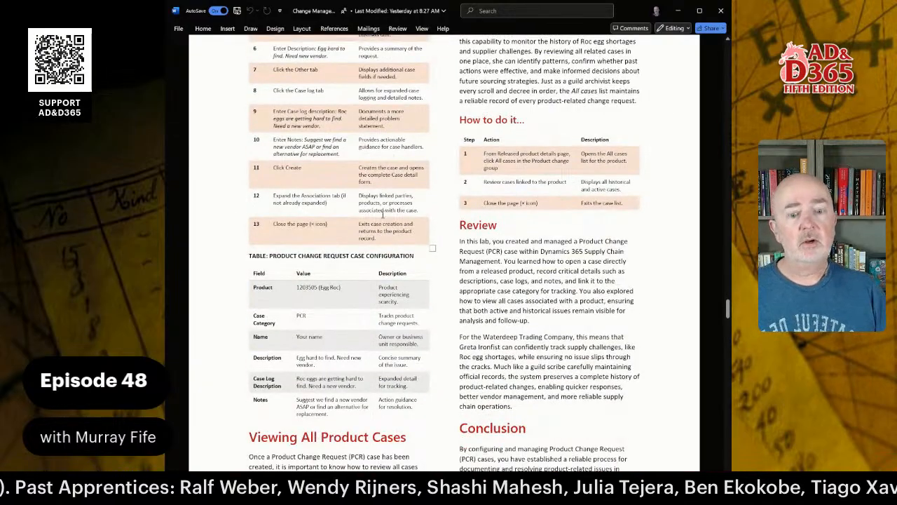
scroll(339, 159, up, 15)
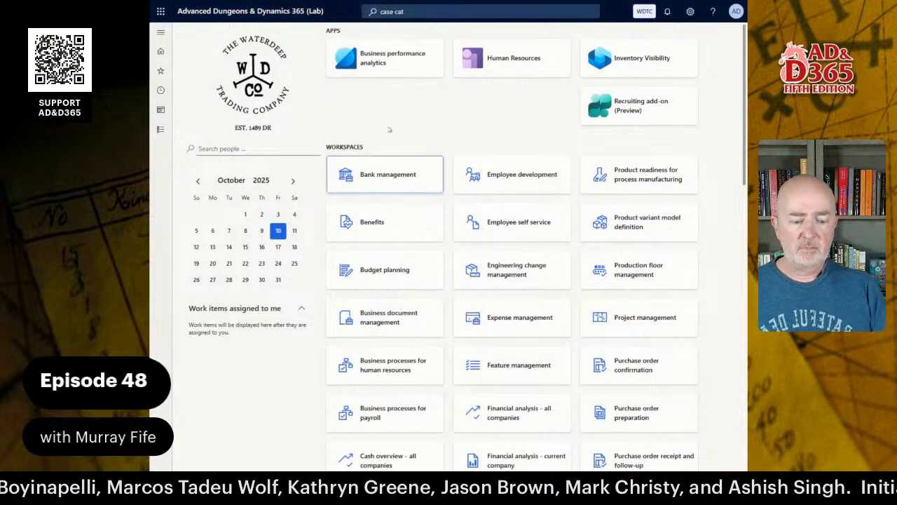
- Back in Dynamics 365, open Released products from Product information management and select the Backpack item
click(161, 129)
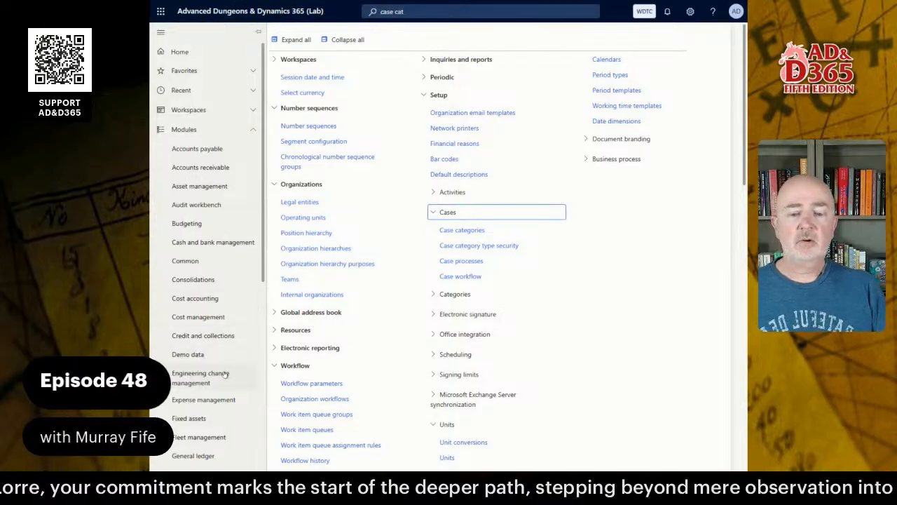
scroll(224, 375, down, 5)
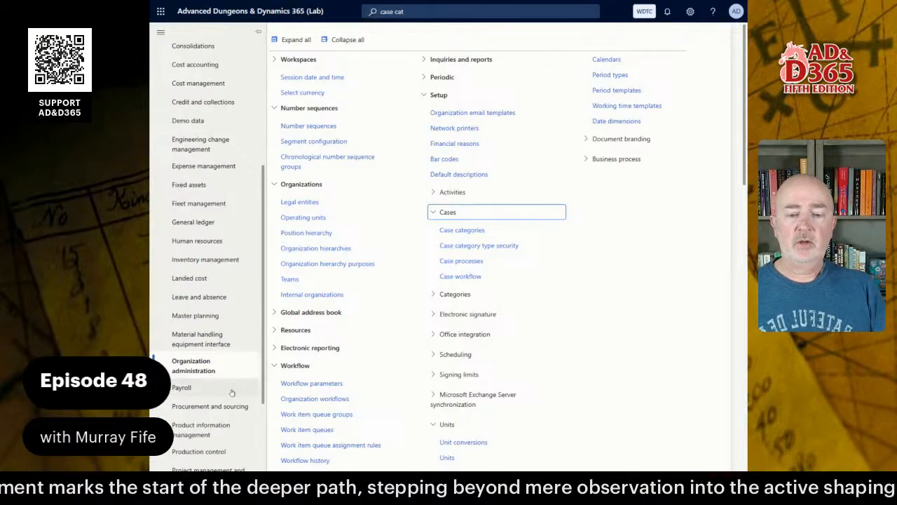
click(207, 429)
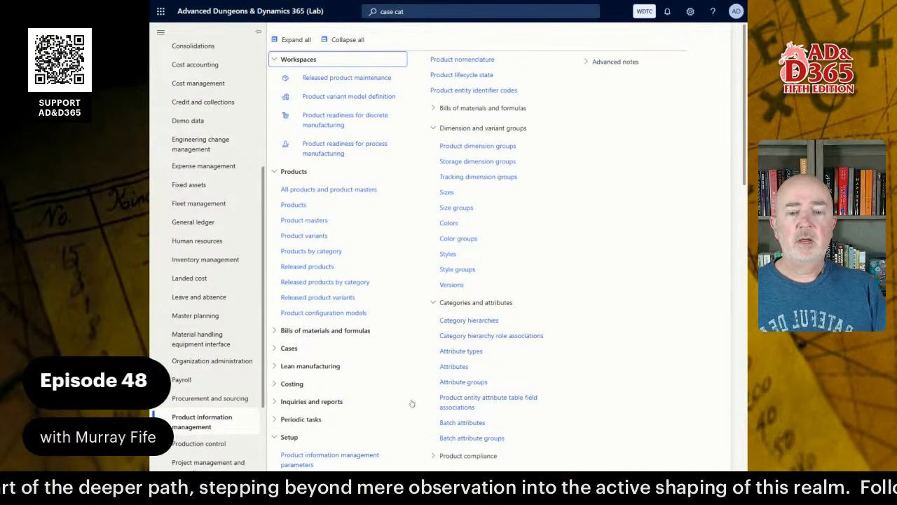
click(317, 266)
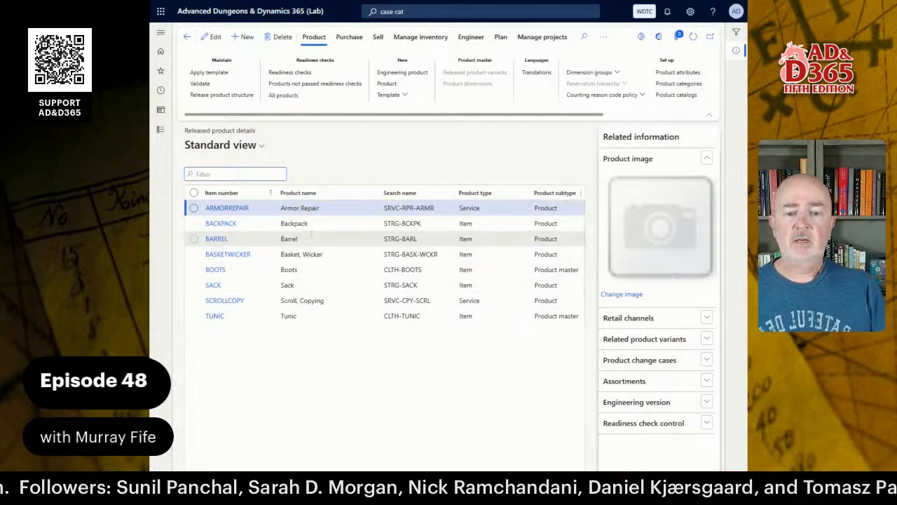
click(307, 224)
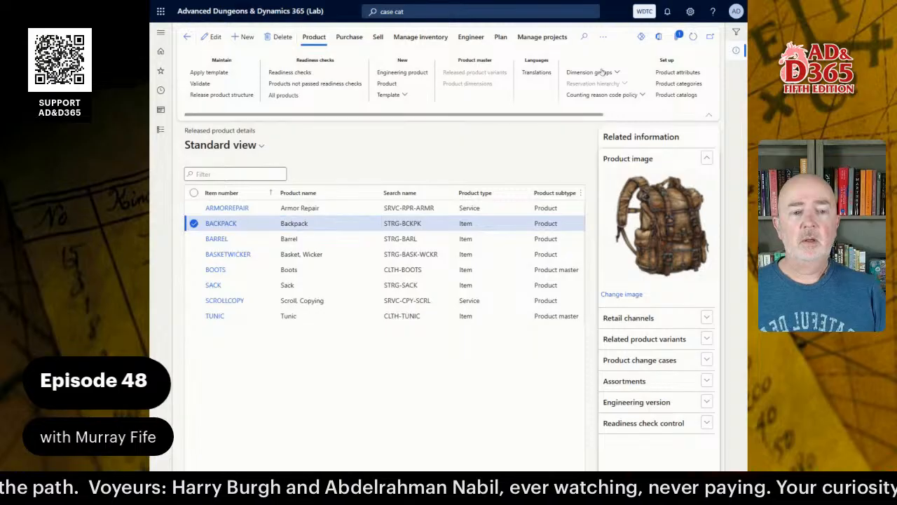
click(604, 38)
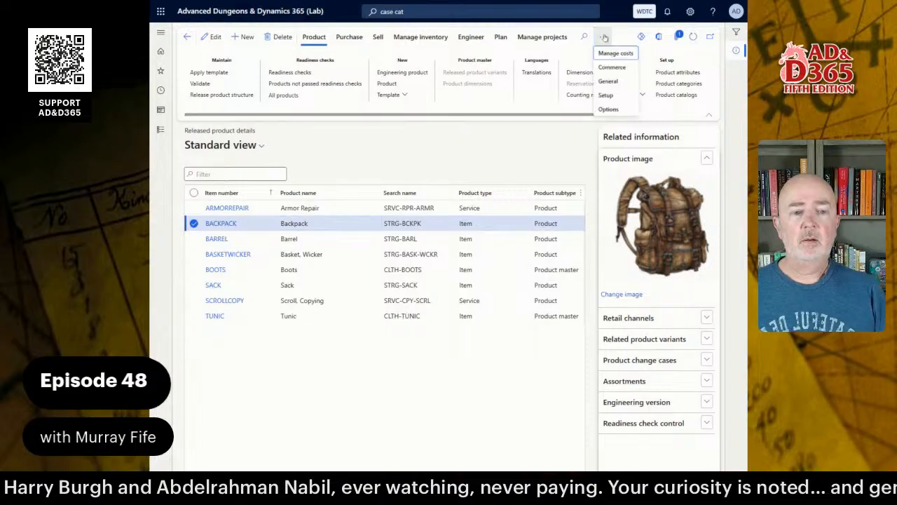
click(605, 38)
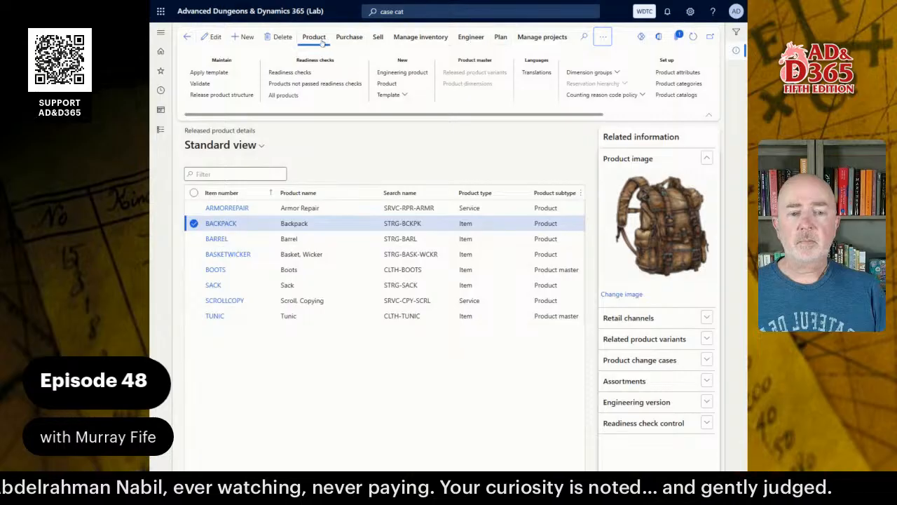
drag(446, 114, 602, 119)
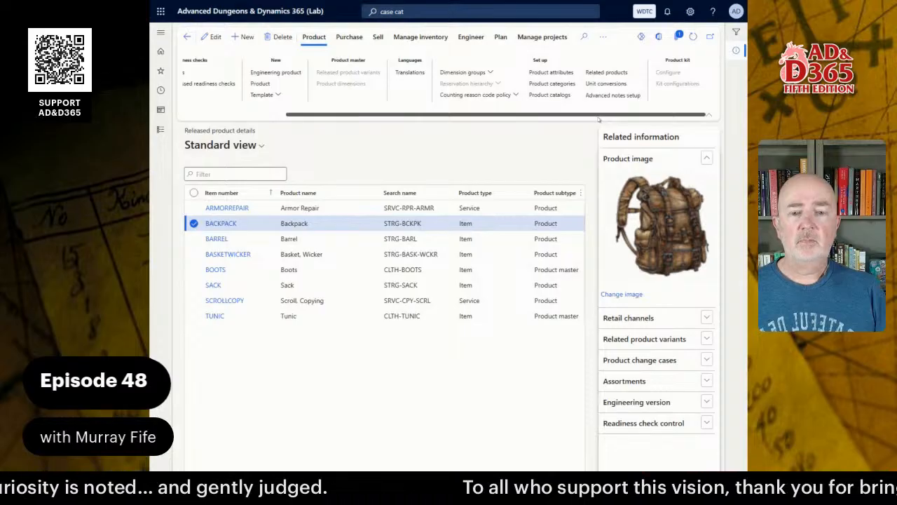
drag(599, 120, 338, 119)
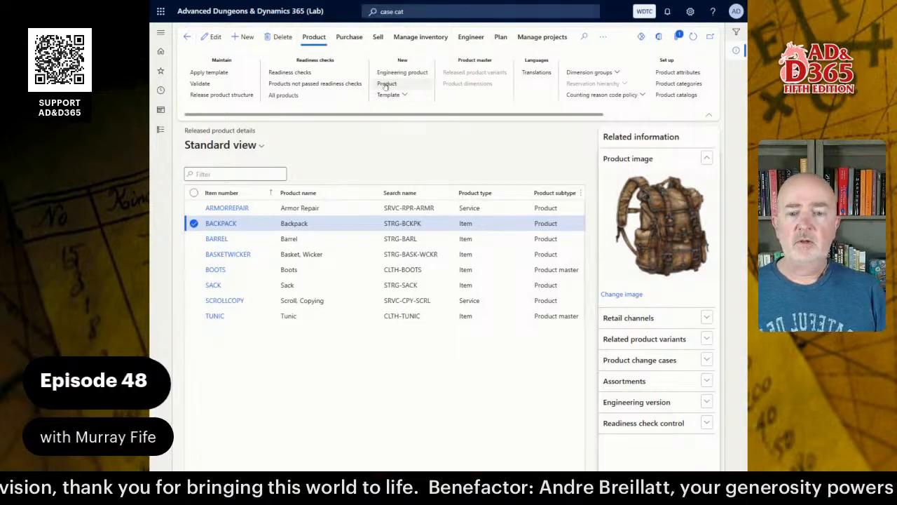
- Search the released product's actions for "create" to find where the Create case commands are located
click(584, 36)
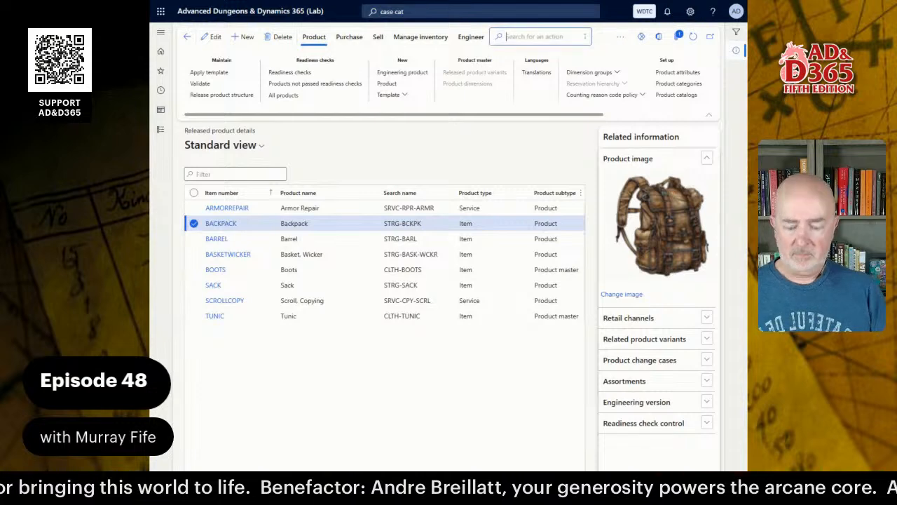
text(create)
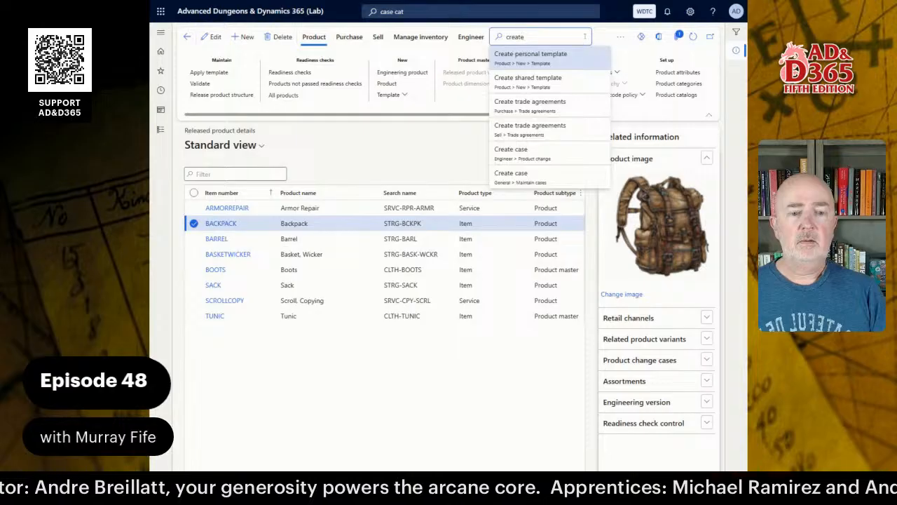
key(Down)
key(Down)
key(Down)
key(Down)
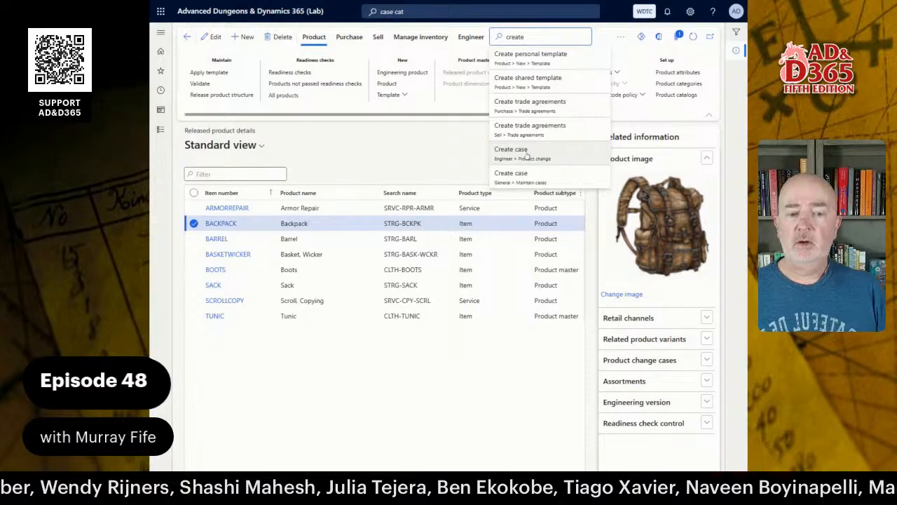
click(599, 39)
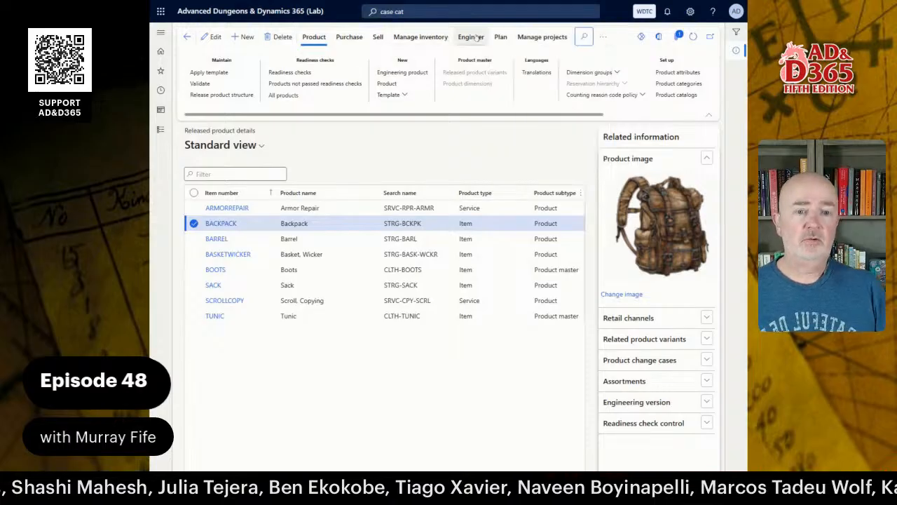
- Start a new product change case for the Backpack from the Engineer actions
click(476, 38)
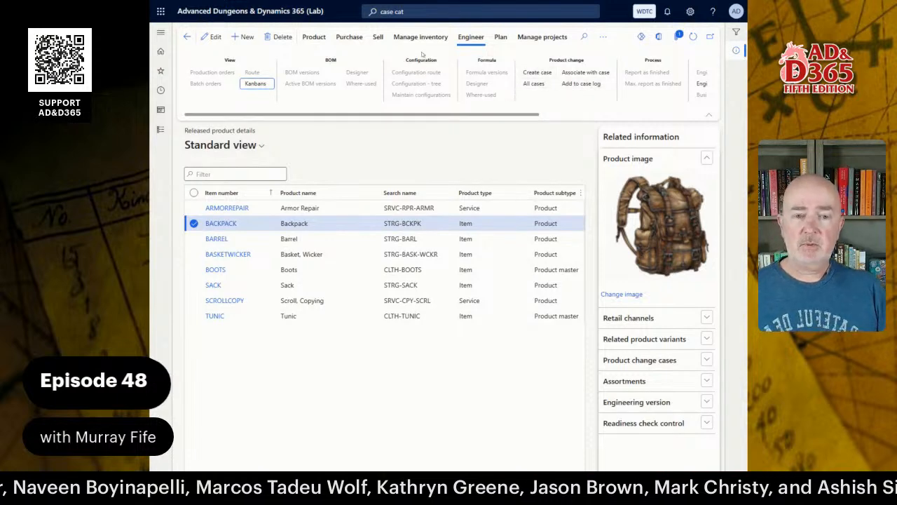
click(314, 38)
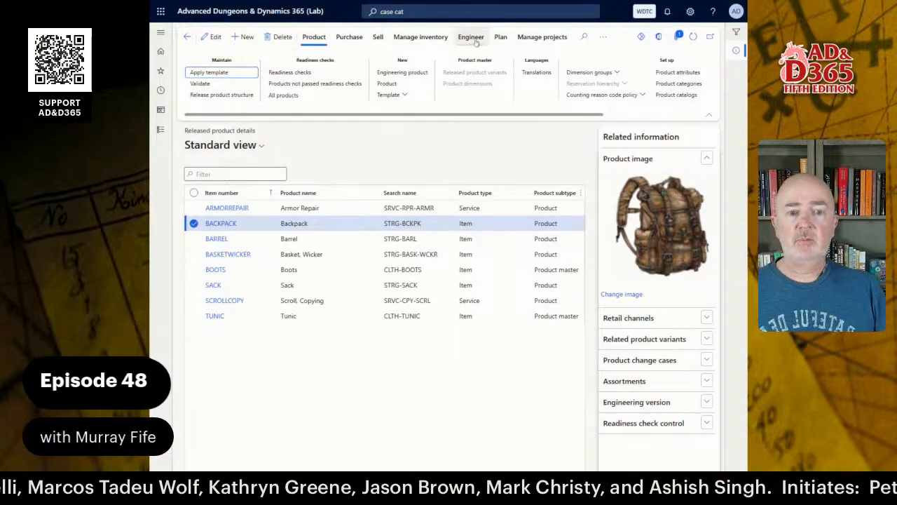
click(471, 38)
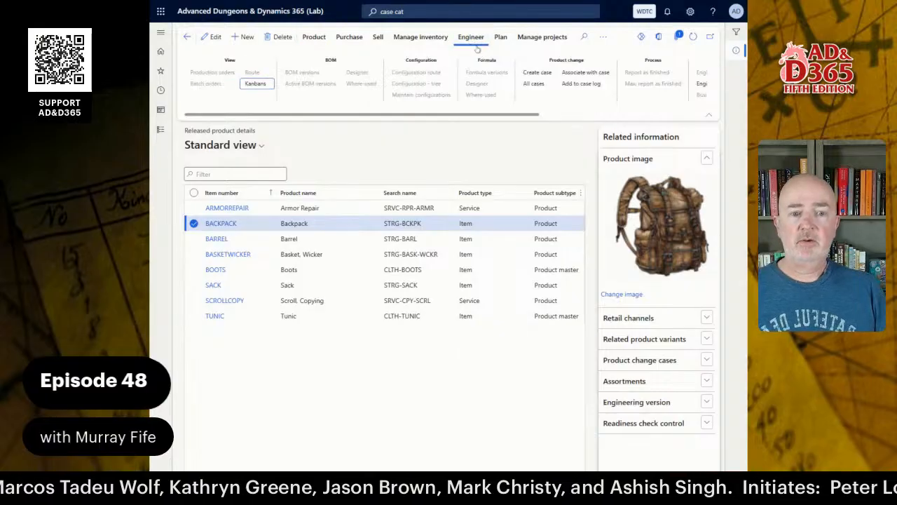
click(536, 74)
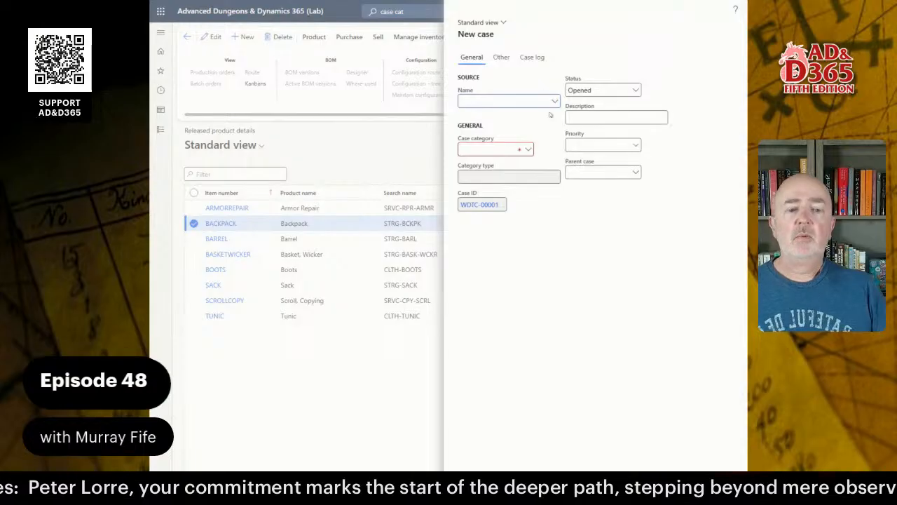
click(555, 102)
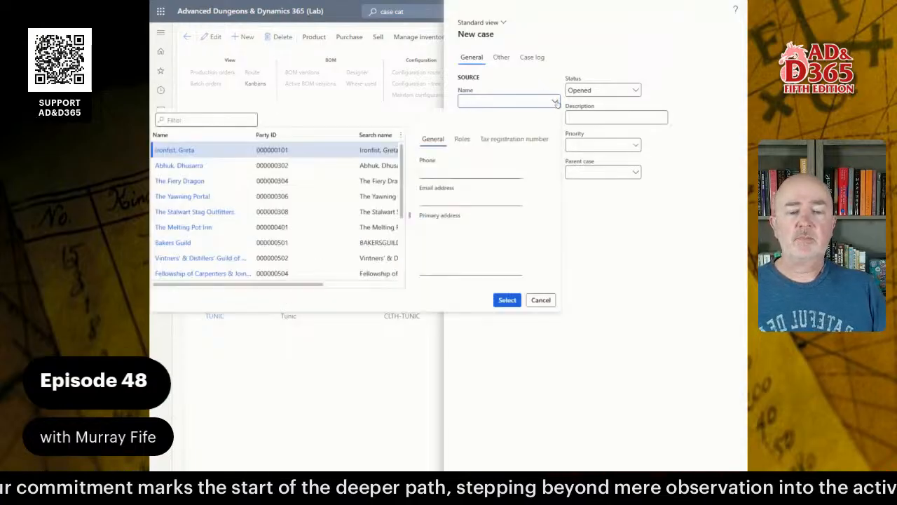
click(558, 103)
click(529, 151)
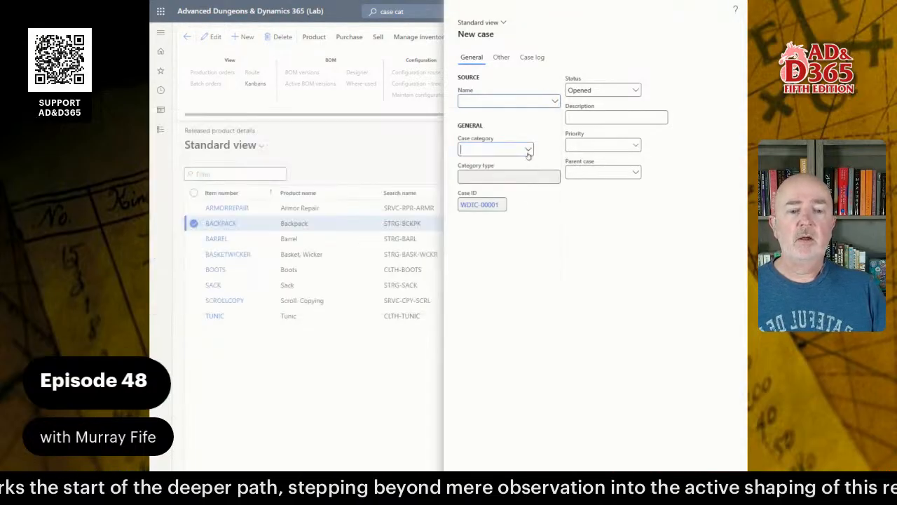
click(469, 200)
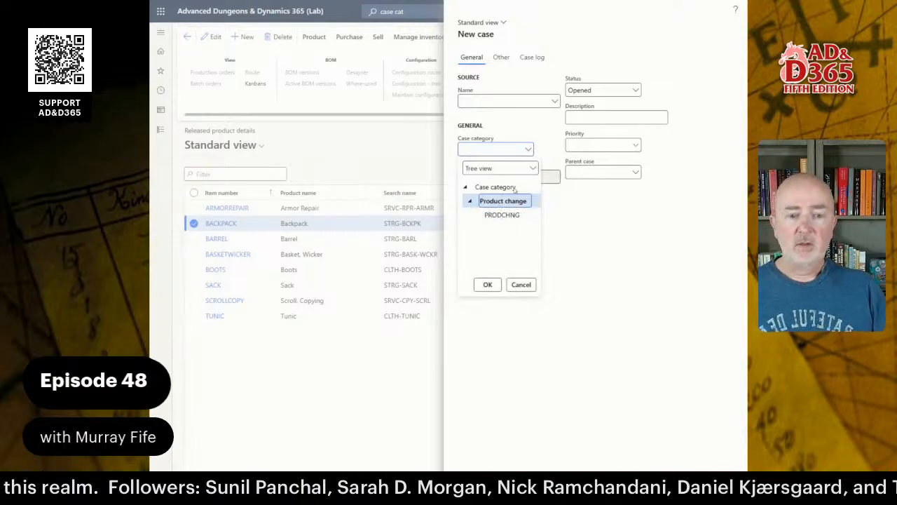
click(516, 118)
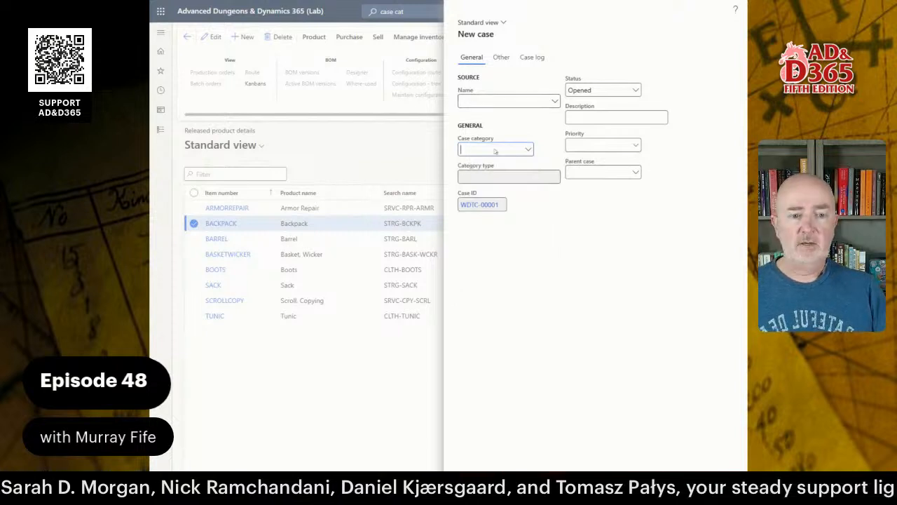
- Set the new case's source name to the first party in the lookup list
click(555, 101)
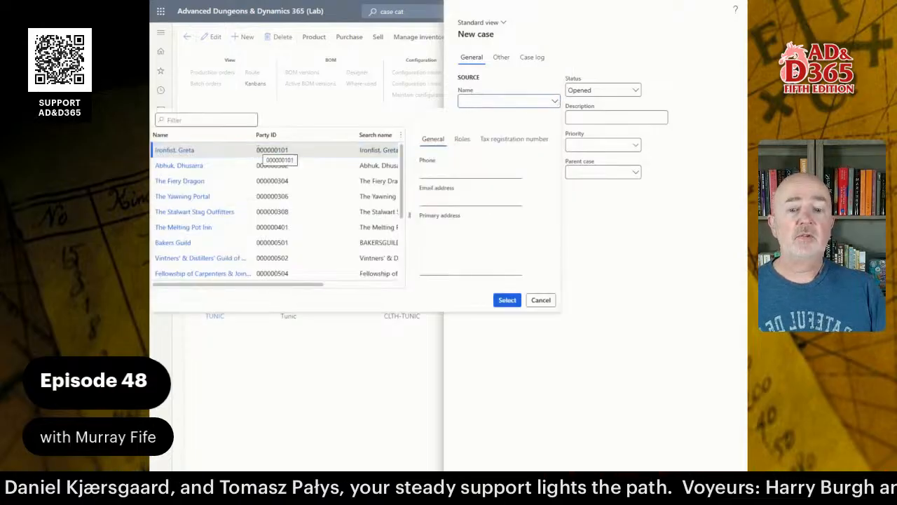
click(287, 150)
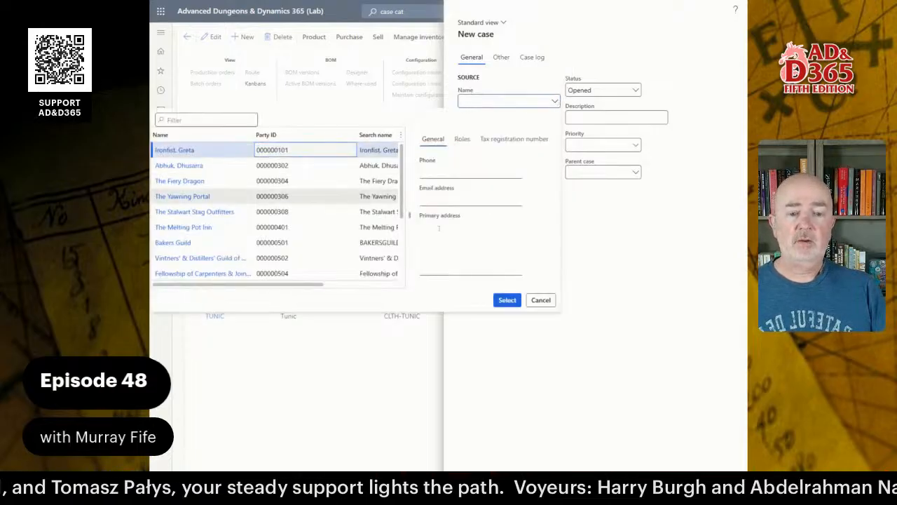
click(508, 300)
- Set the new case's category to PRODCHNG under Product change
click(528, 150)
click(471, 201)
click(500, 216)
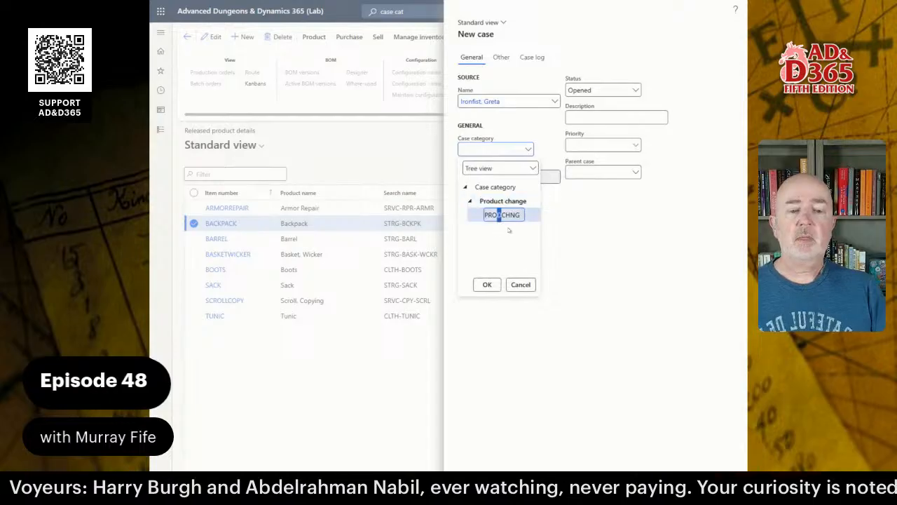
click(487, 283)
- Enter "Need to review the product specs for this backpack" as the new case's description
click(598, 118)
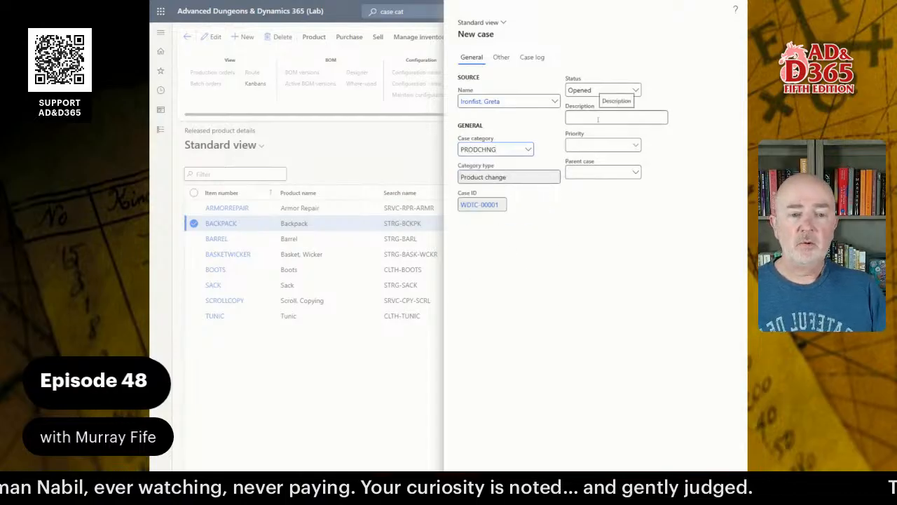
text(Need tpo review)
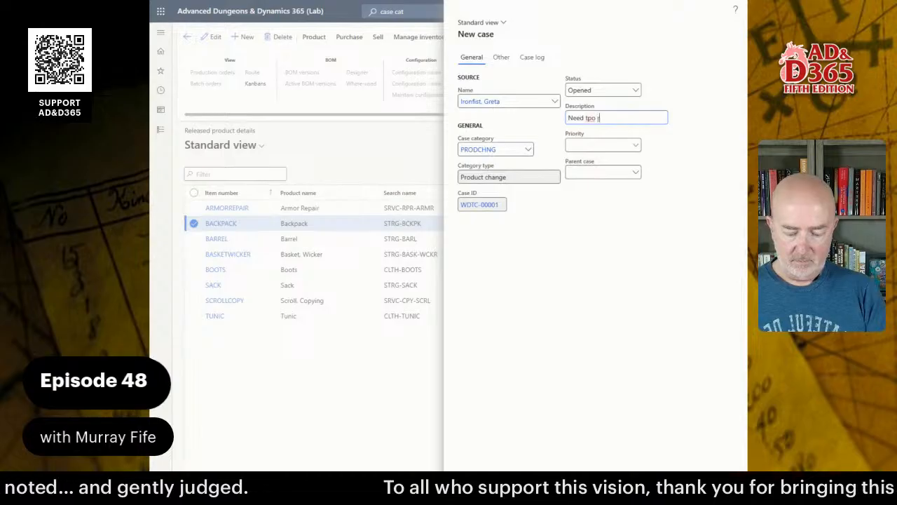
key(BackSpace)
key(BackSpace)
key(BackSpace)
key(BackSpace)
key(BackSpace)
key(BackSpace)
key(BackSpace)
text(o review the )
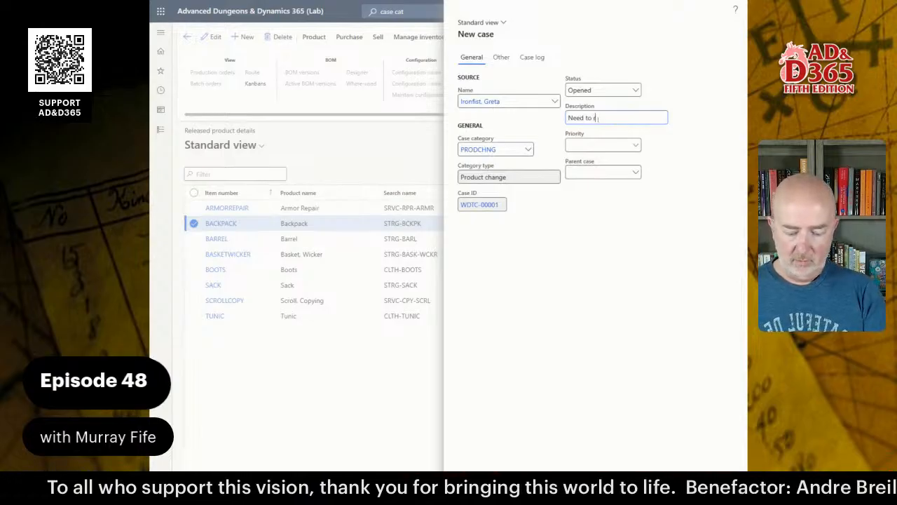
text(pro)
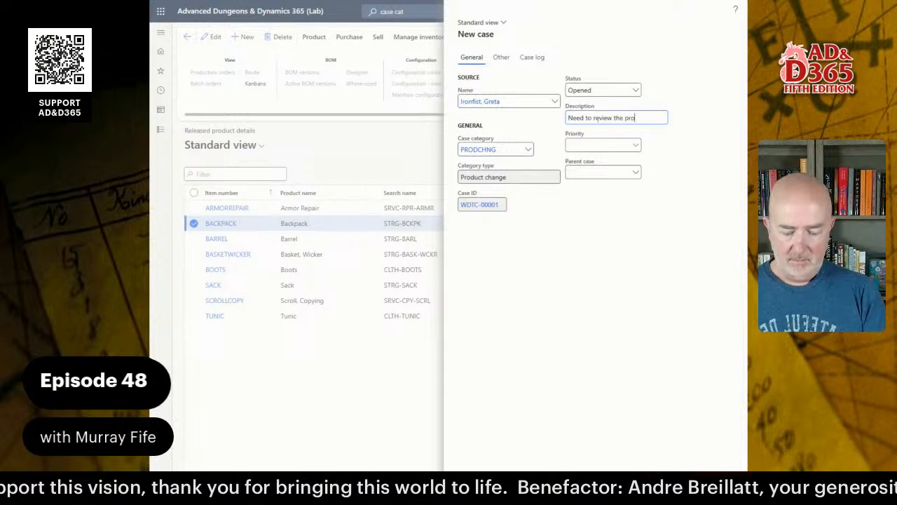
text(duct spec)
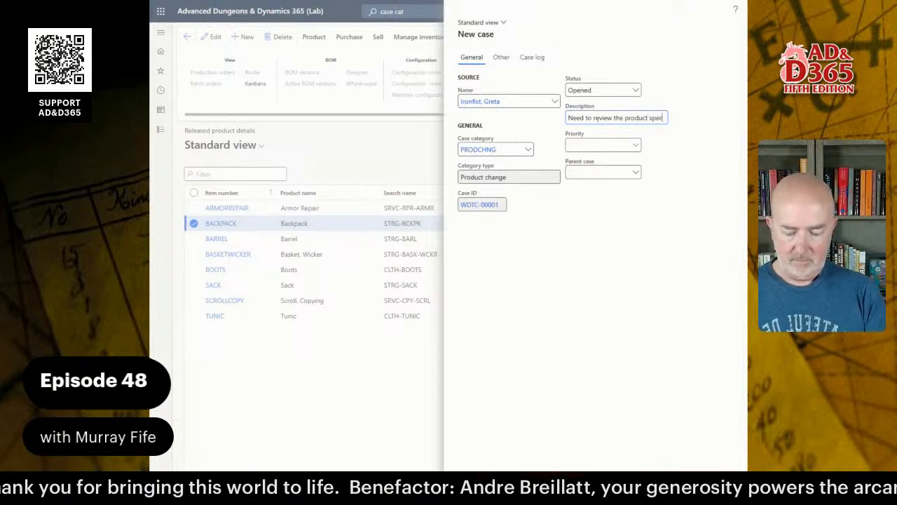
text(s for this)
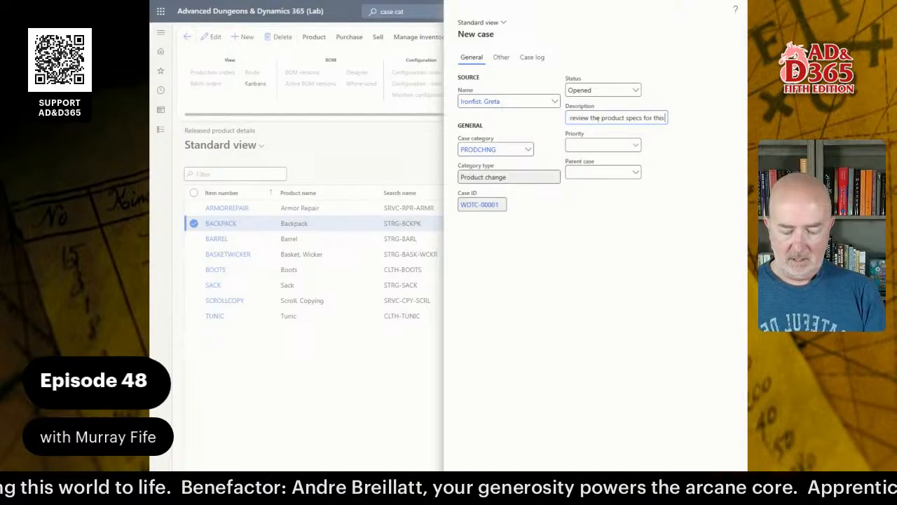
text( backpack)
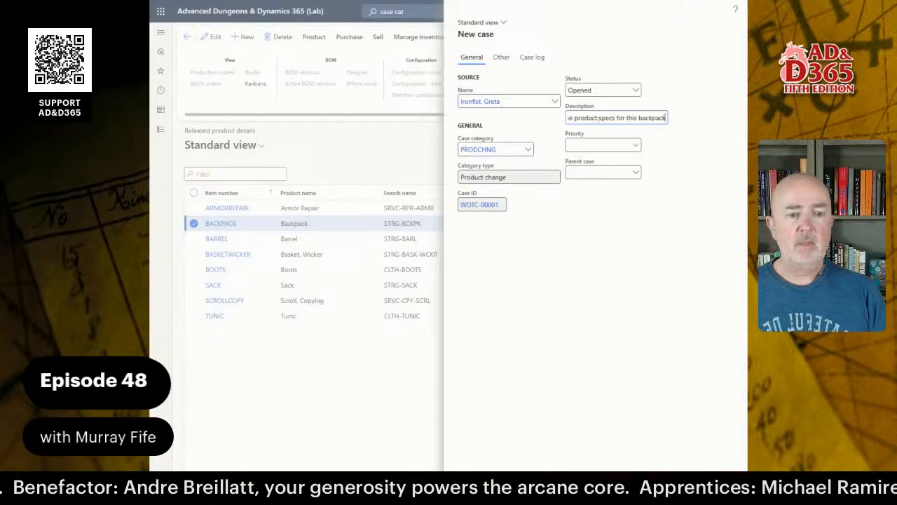
- Check the new case's Priority lookup and open the Priority setup page from that field's details
click(636, 146)
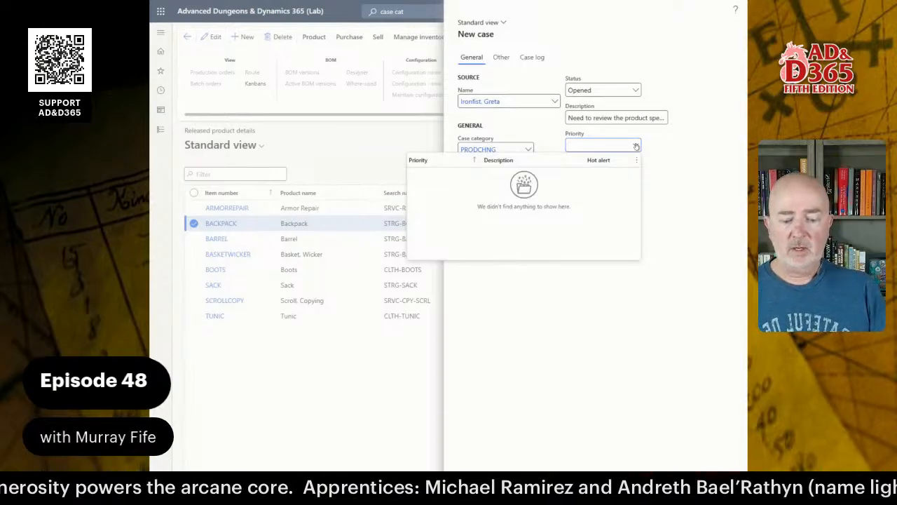
click(682, 148)
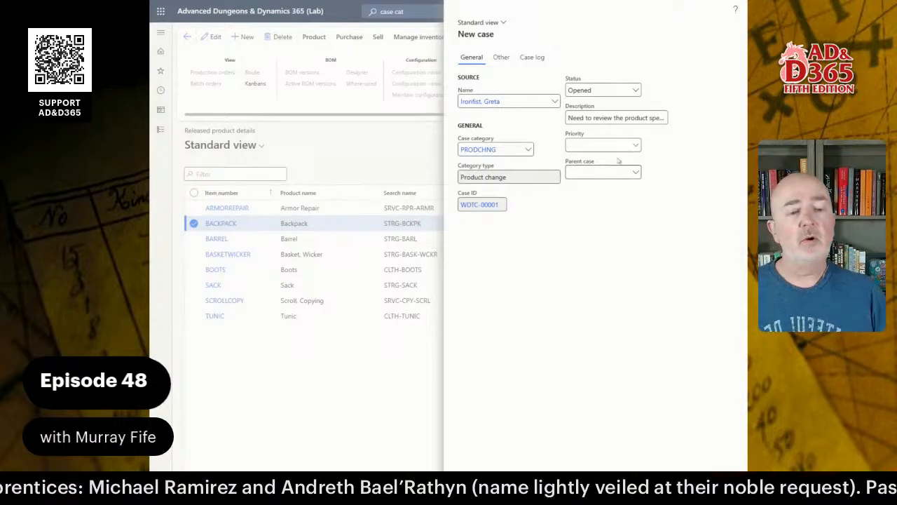
right_click(635, 146)
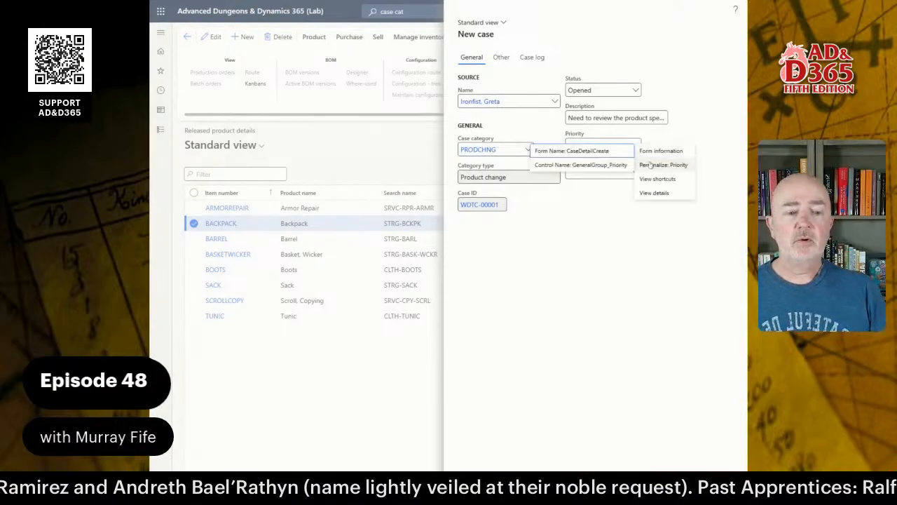
click(652, 193)
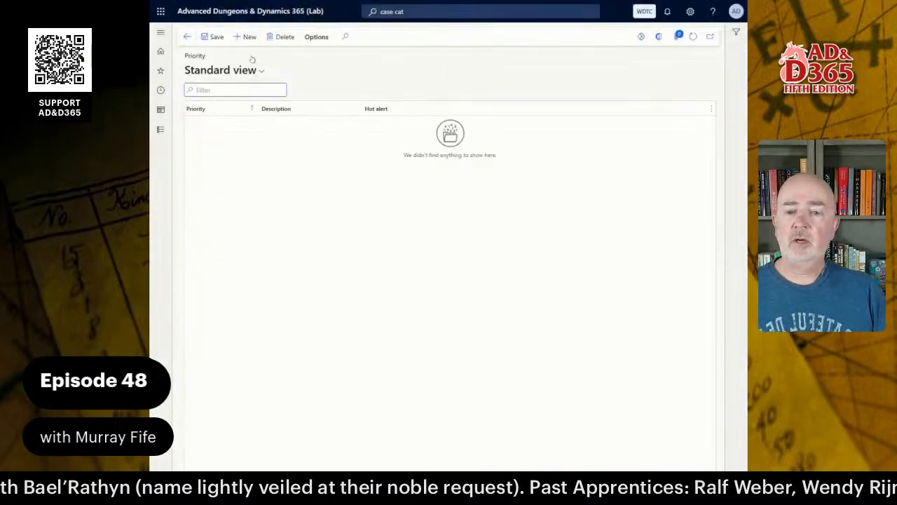
- Add a priority URGENT with the description "Urgent" and enable its hot alert
click(245, 36)
text(URGENT)
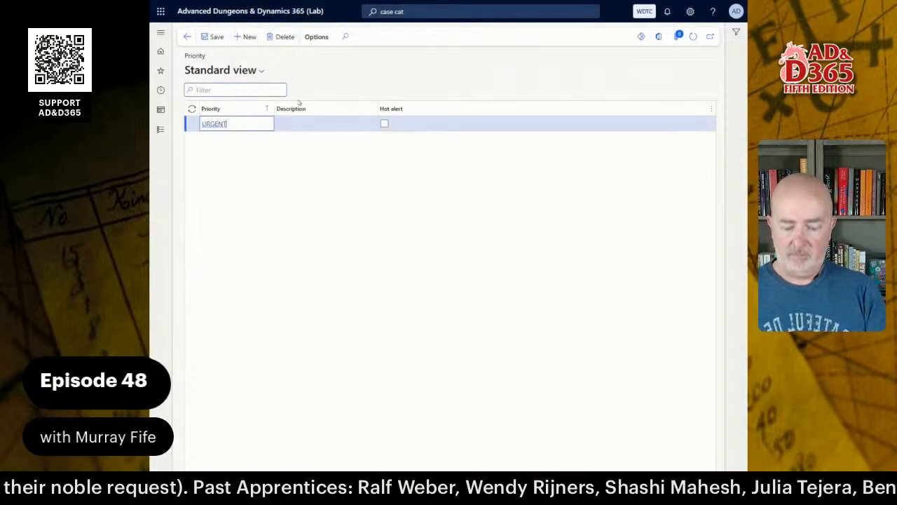
key(Tab)
text(Urgetn)
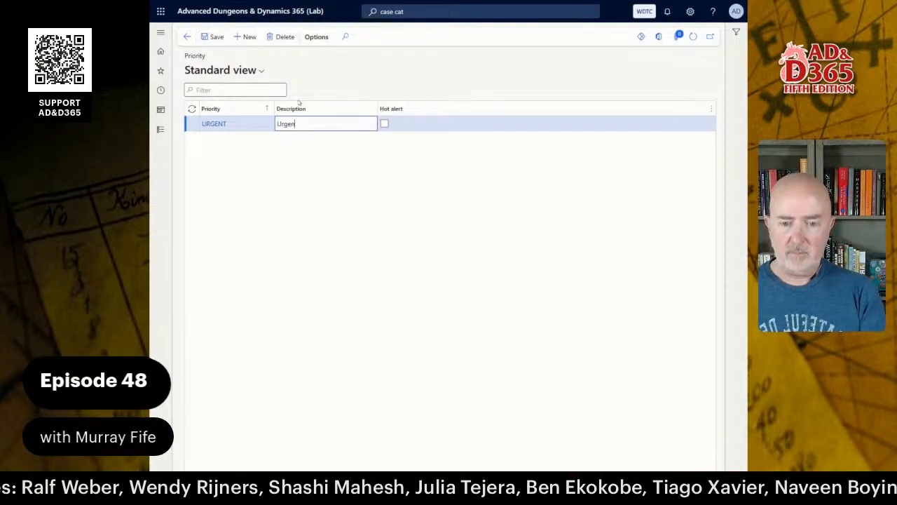
text(t)
key(Tab)
key(space)
- Add a second priority HIGH with the description "High Priority"
key(alt+n)
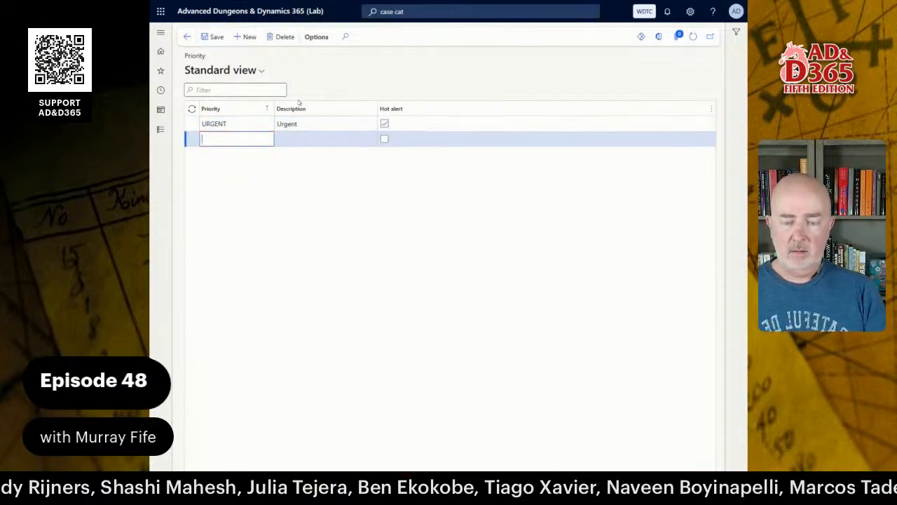
text(HIGH)
key(Tab)
text(High)
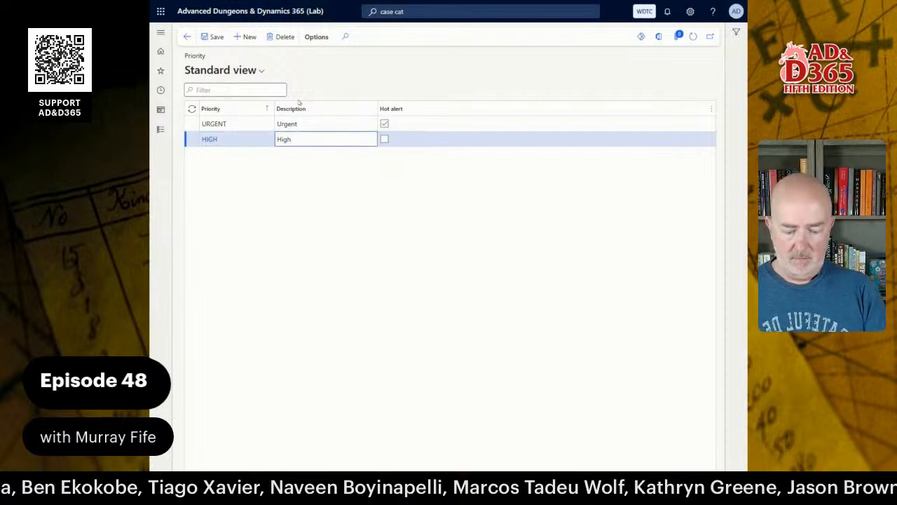
text( Priority)
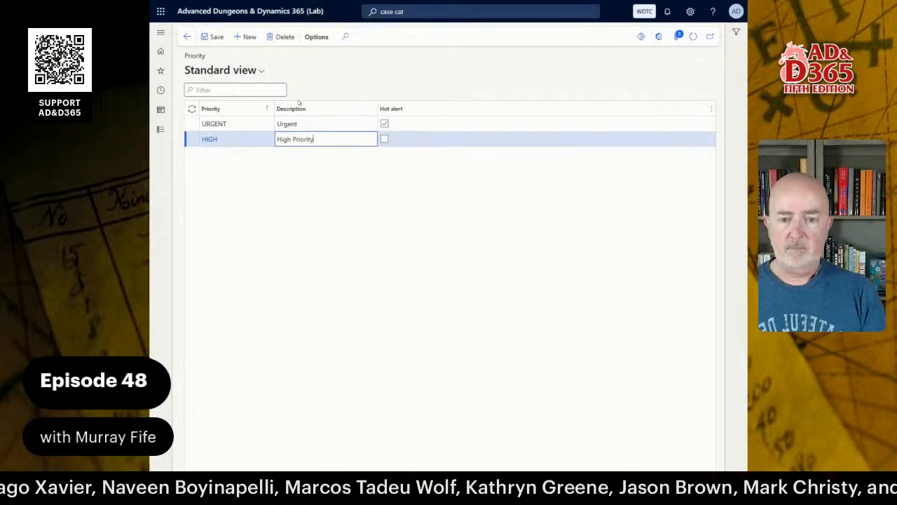
- Extend the URGENT priority's description to "Urgent Priority"
key(Up)
key(End)
text(Priority)
- Add a third priority MEDIUM with the description "Medium Priority"
key(Down)
key(Down)
text(MEDIUM)
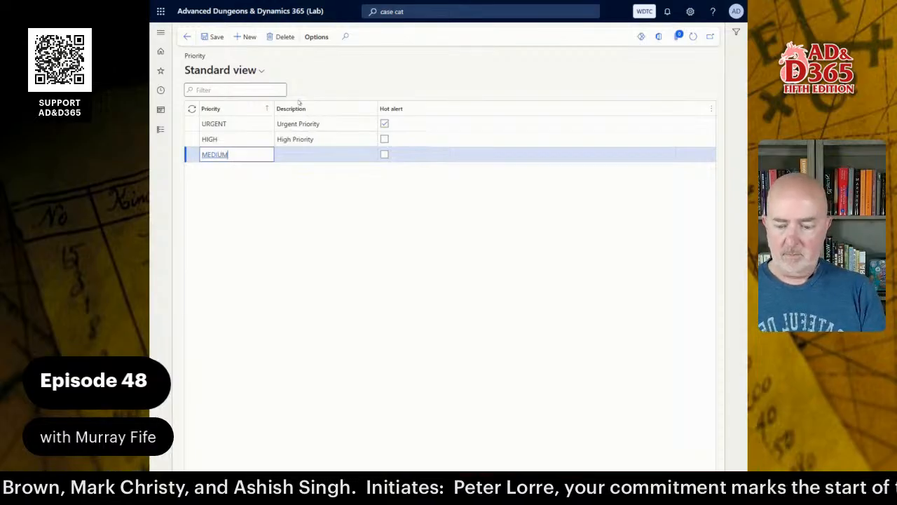
key(Tab)
text(Me)
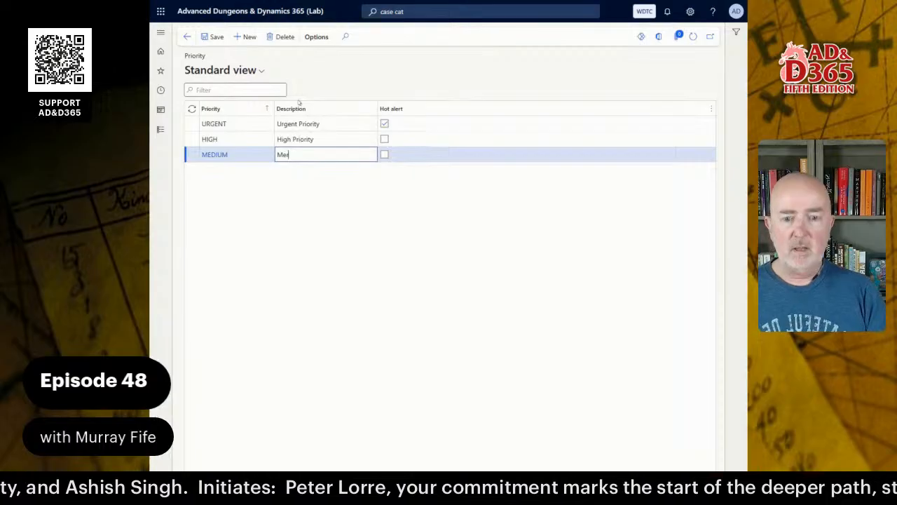
text(dium Priority)
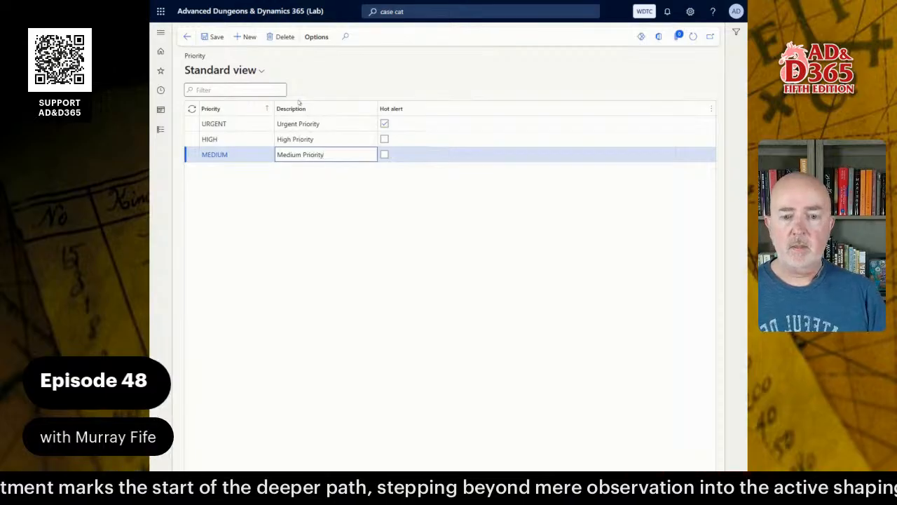
- Add a fourth priority LOW with the description "Low Priority" and save the priority list
key(alt+n)
text(LOW)
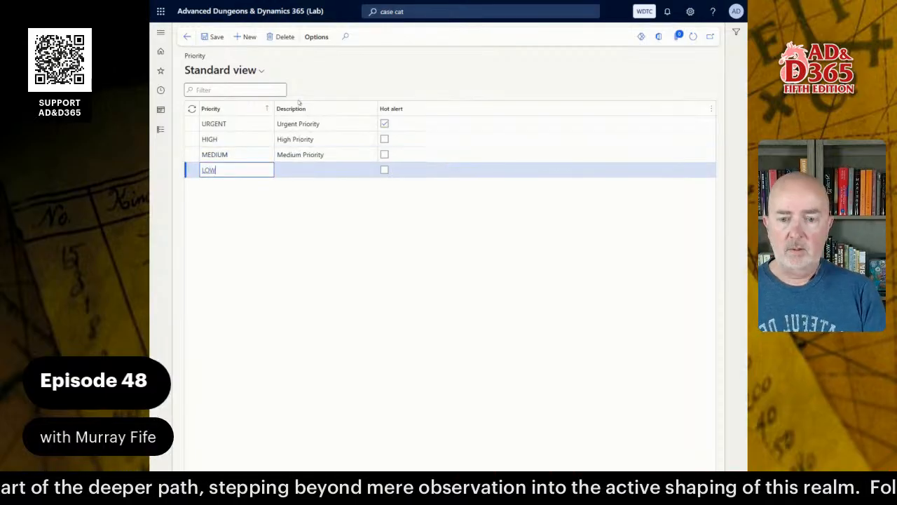
key(Tab)
text(LOW P)
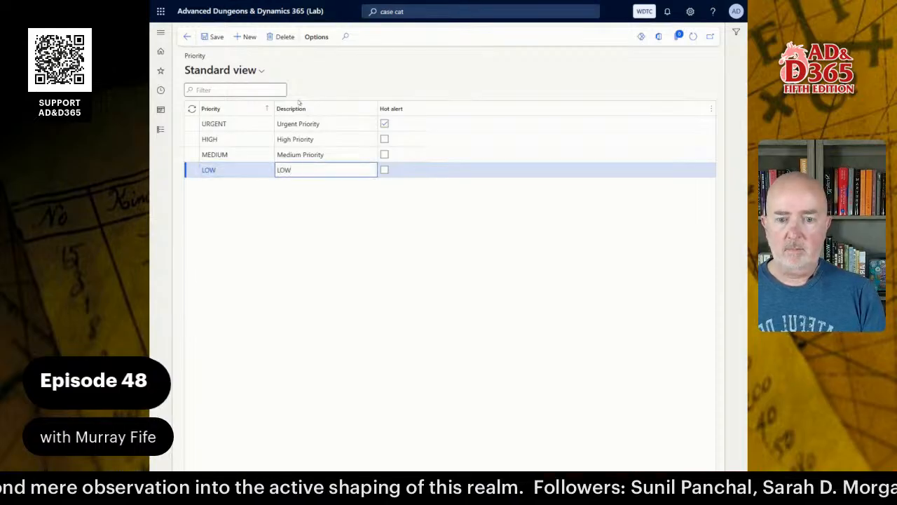
key(BackSpace)
key(BackSpace)
key(BackSpace)
key(BackSpace)
key(BackSpace)
text(Low Priority)
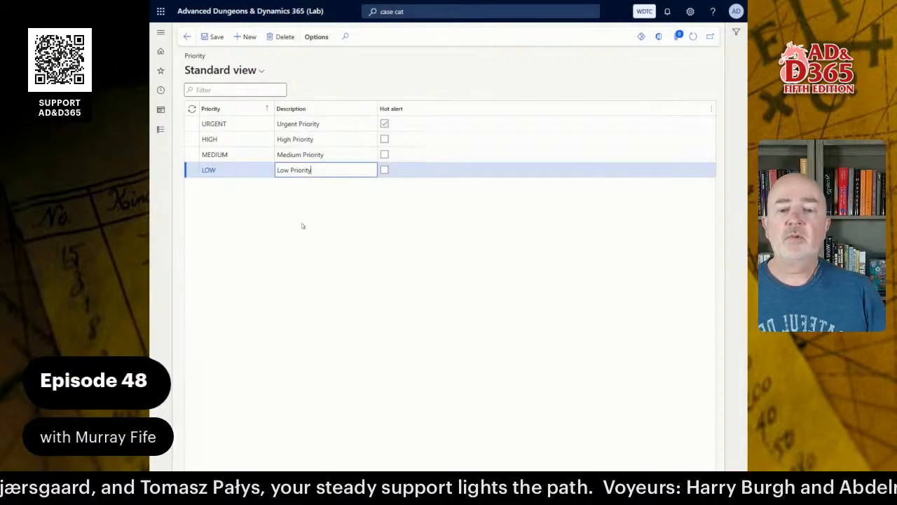
click(211, 36)
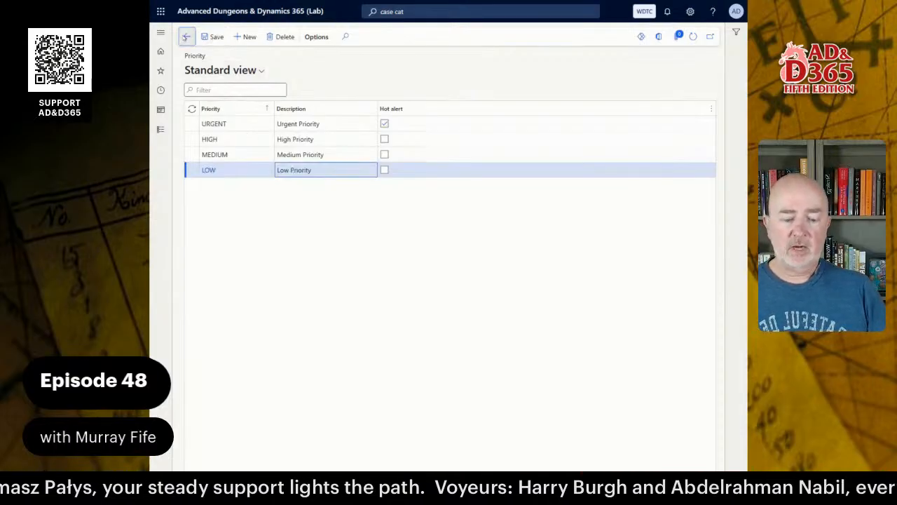
- Return to the new case form and set the case's priority to HIGH
click(186, 37)
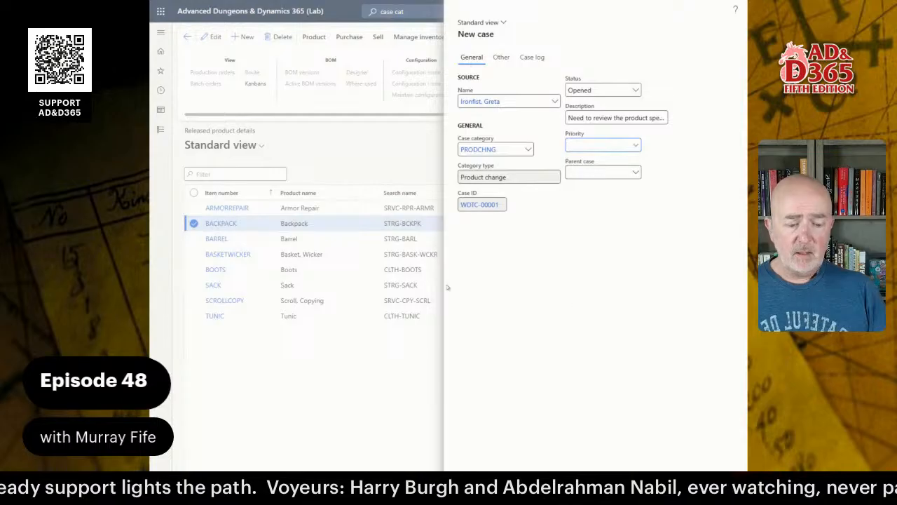
click(636, 148)
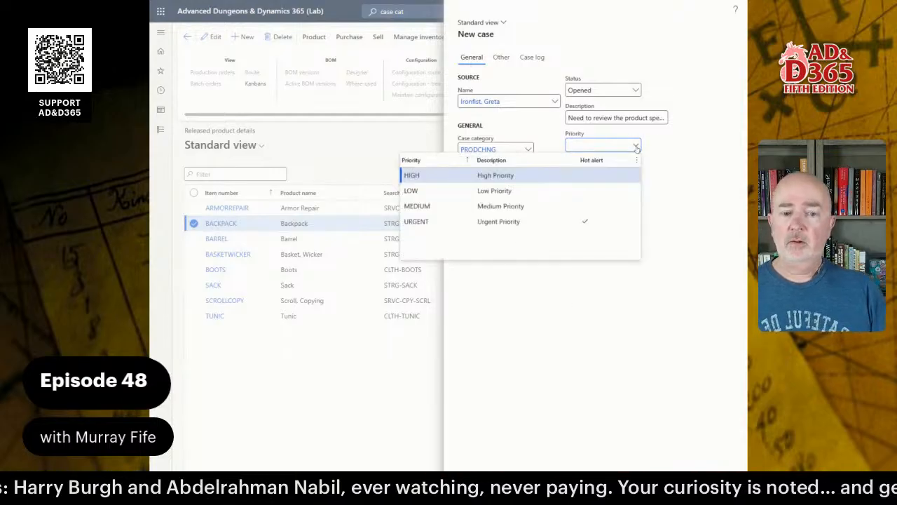
click(510, 175)
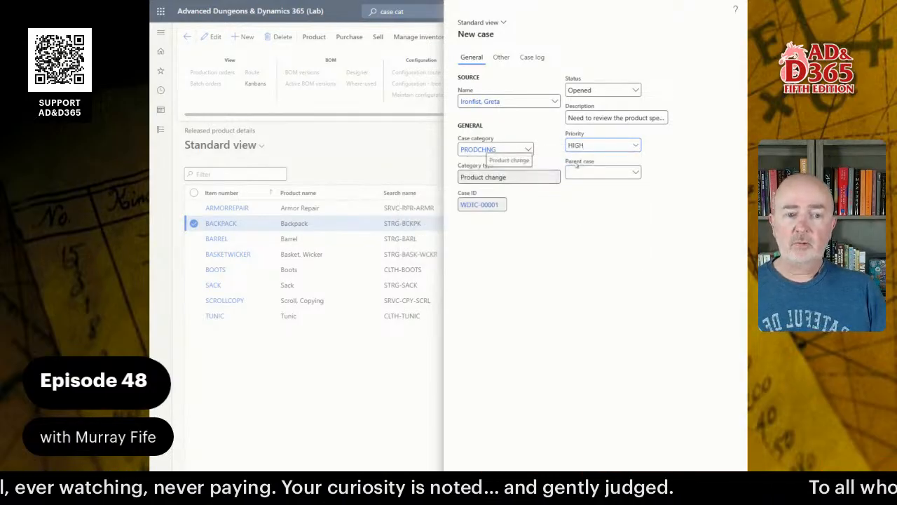
- Check the Parent case lookup, leave that field empty, and create the Backpack product change case
click(635, 172)
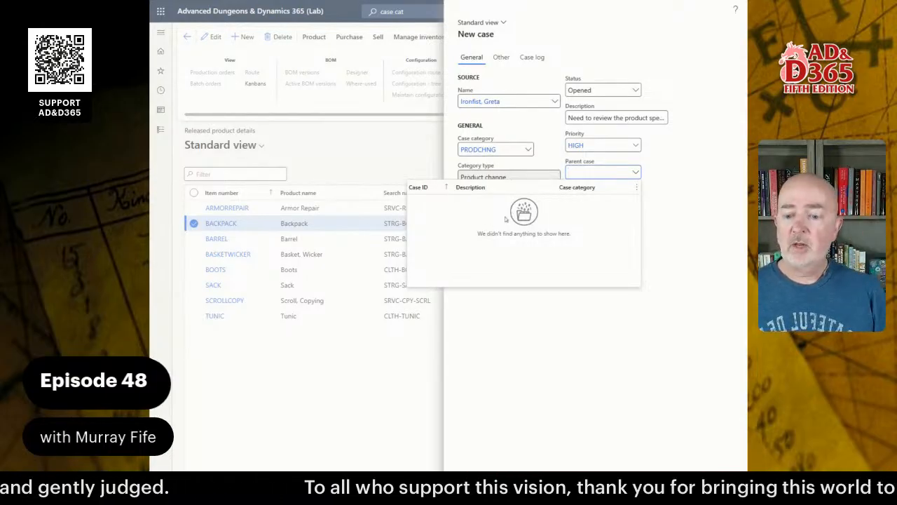
click(606, 318)
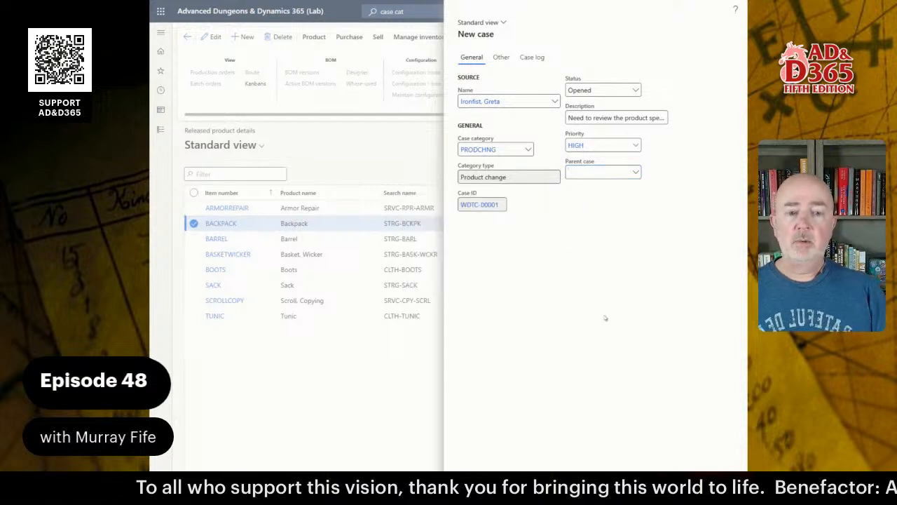
click(474, 101)
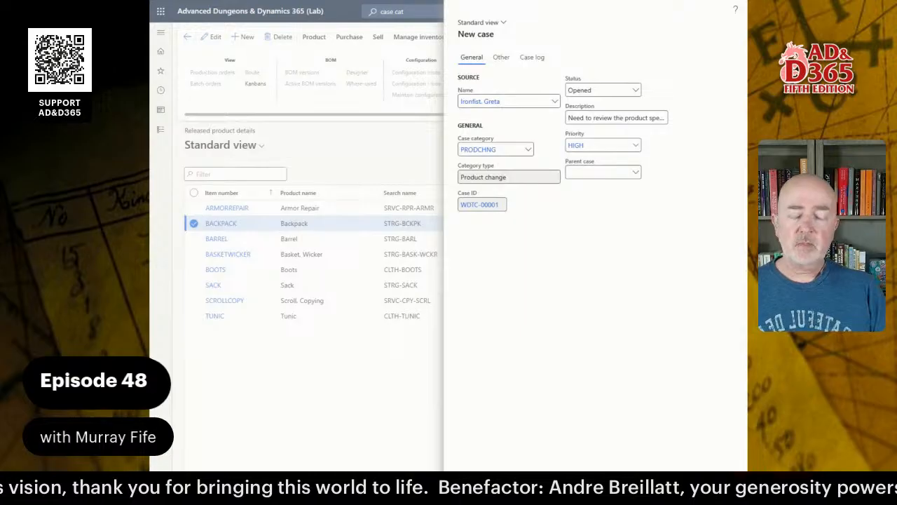
click(689, 455)
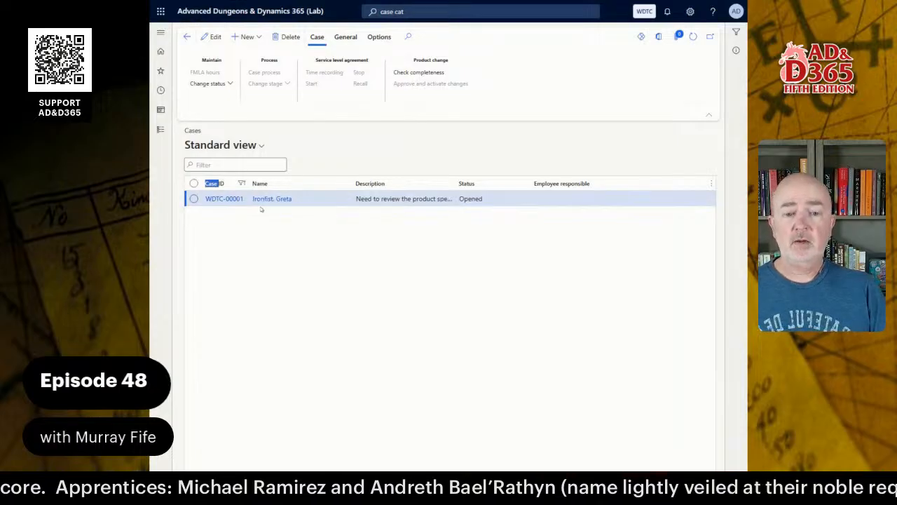
- Open the newly created case's details and examine the item and product entries under its associations
click(219, 199)
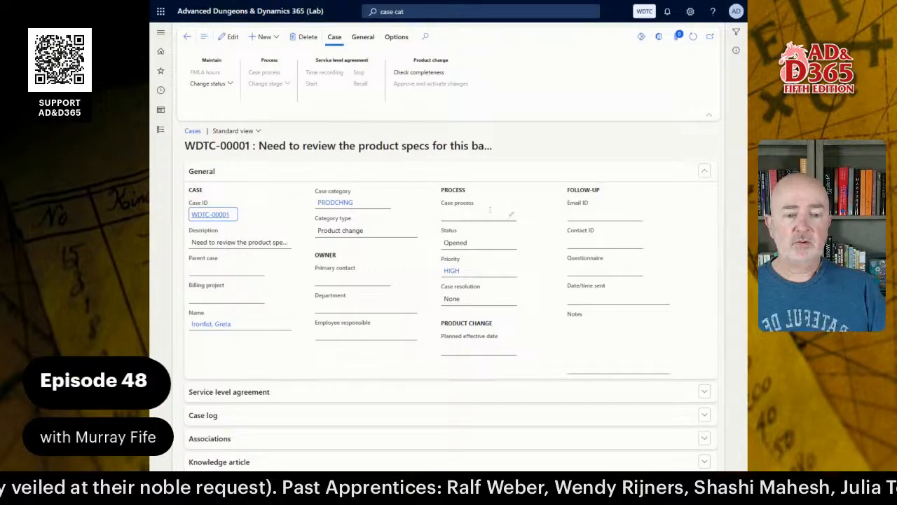
click(220, 438)
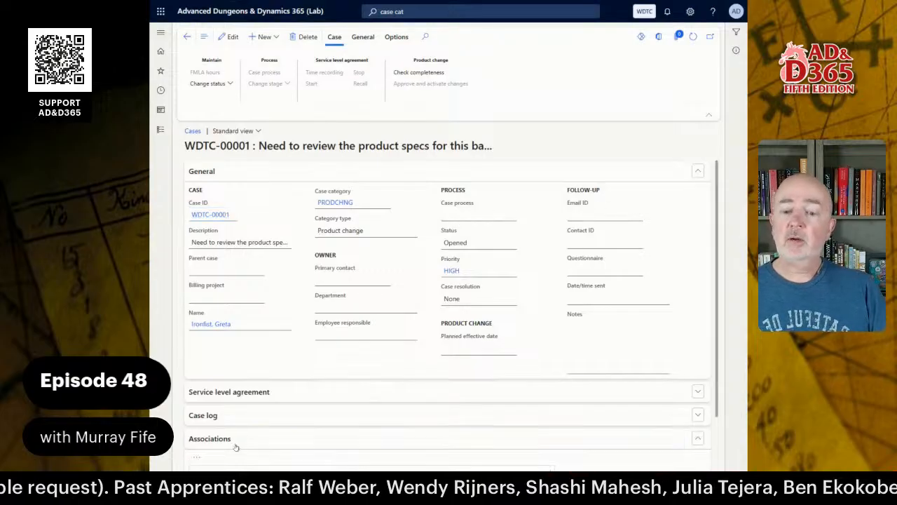
scroll(392, 442, down, 3)
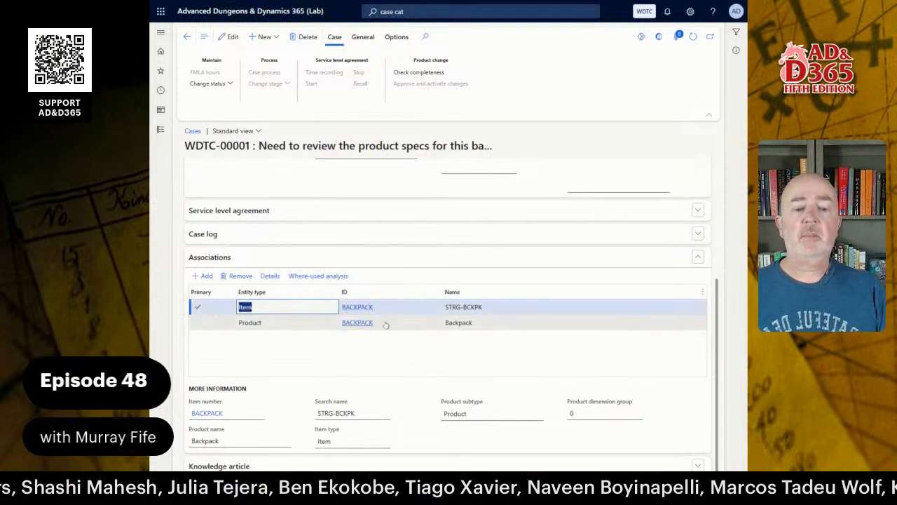
mouse_move(385, 328)
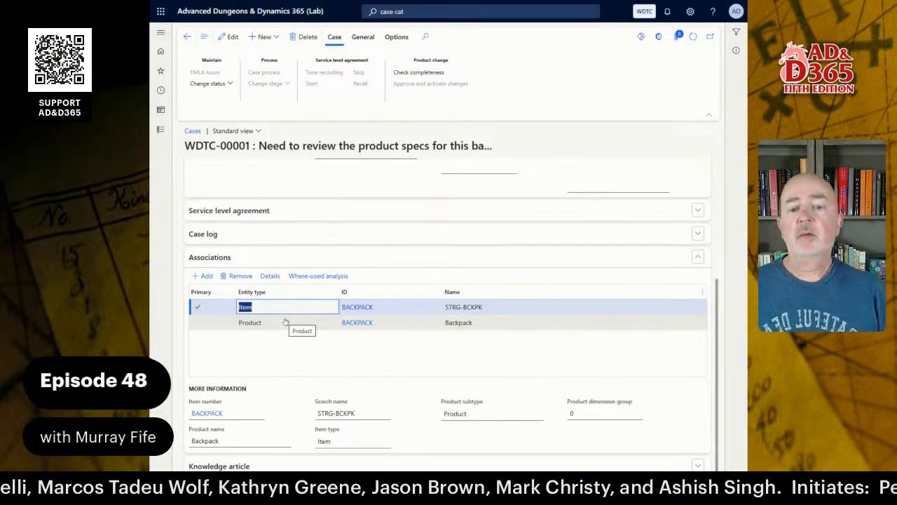
- Add a Customer association to the case, choosing the first customer account listed as its ID, and save the case
click(204, 276)
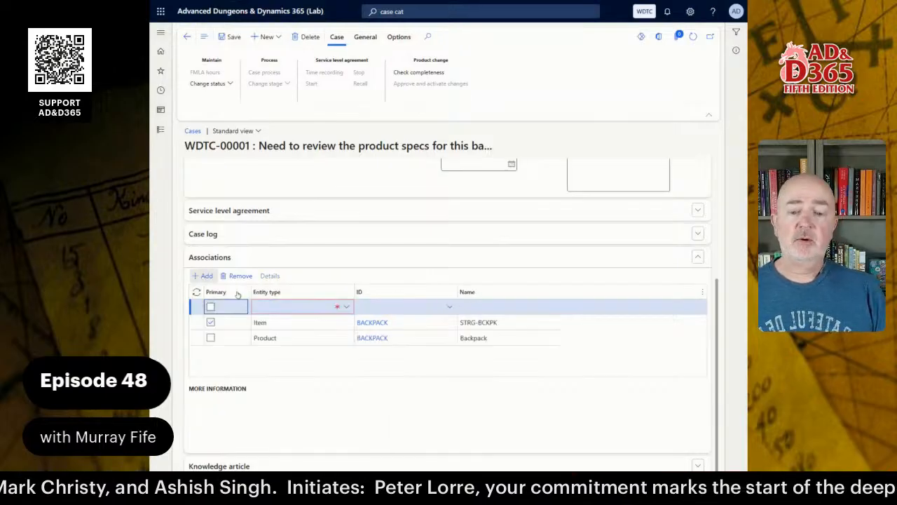
click(350, 307)
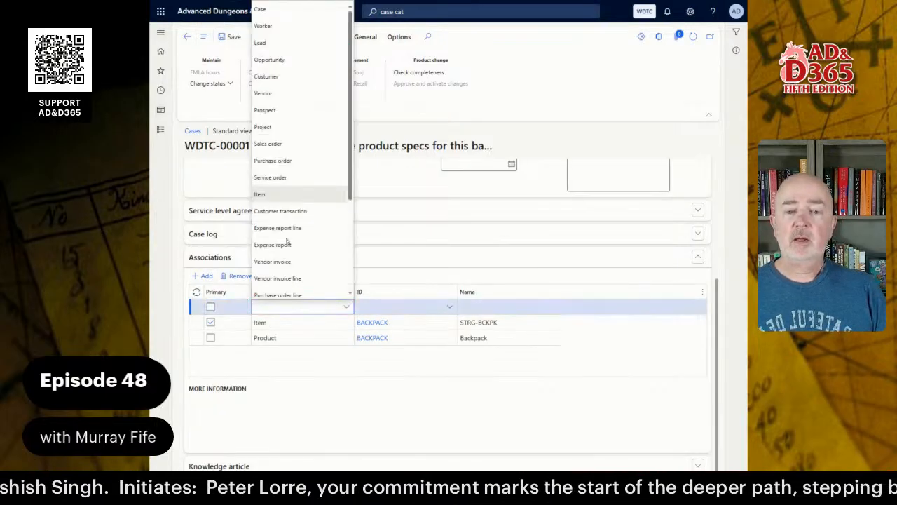
click(290, 76)
click(449, 312)
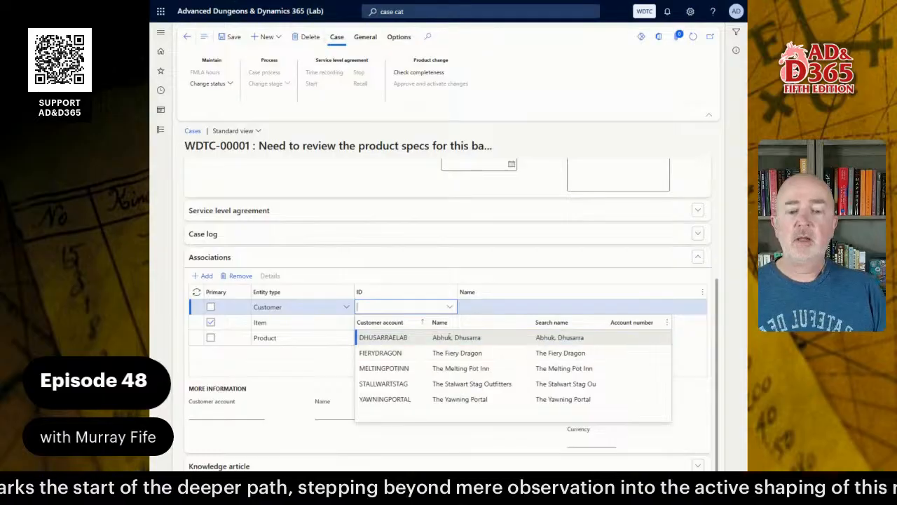
click(449, 337)
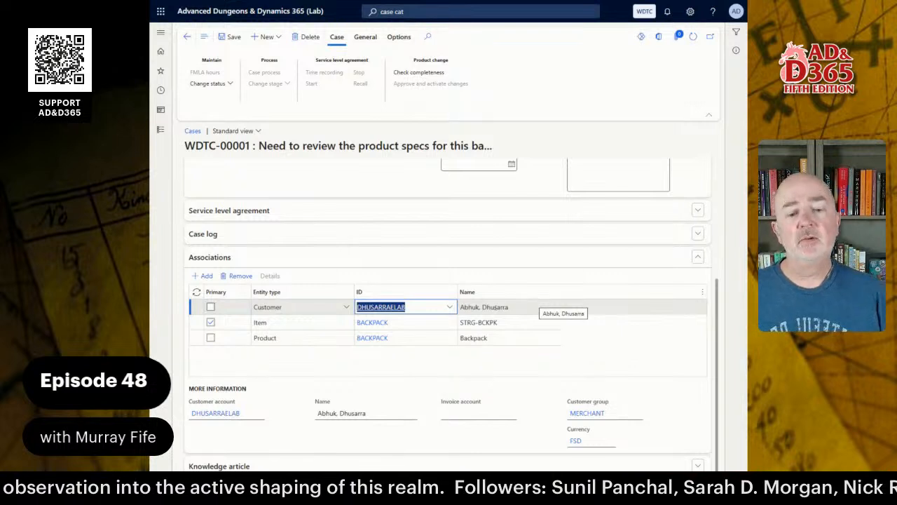
click(228, 37)
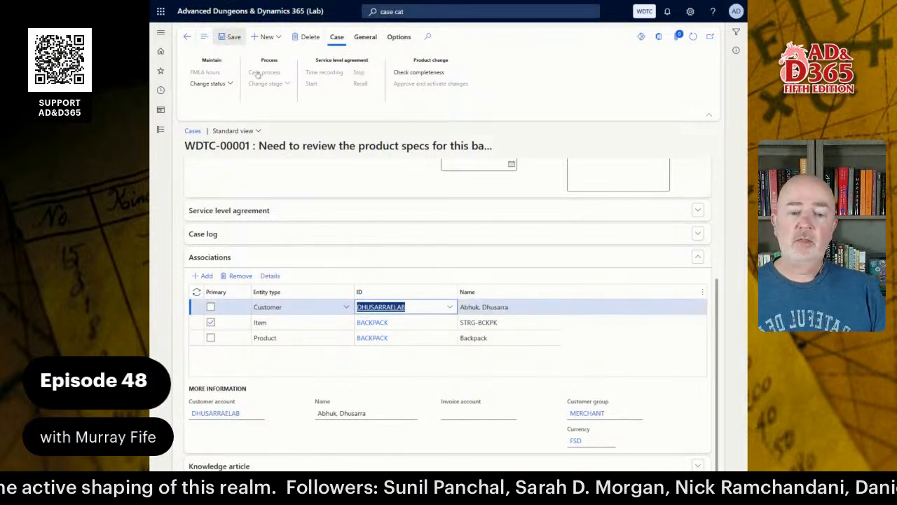
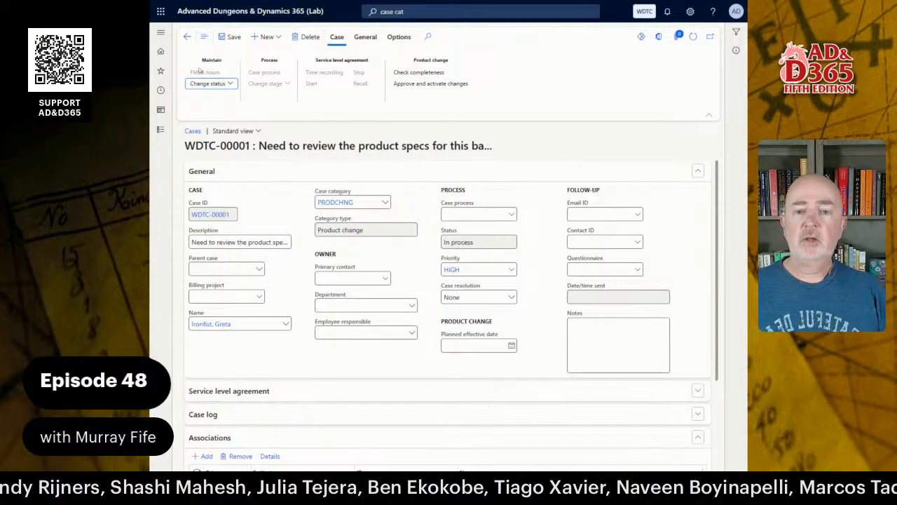
- Leave the Backpack case and view the list of all cases in the Common module
click(187, 36)
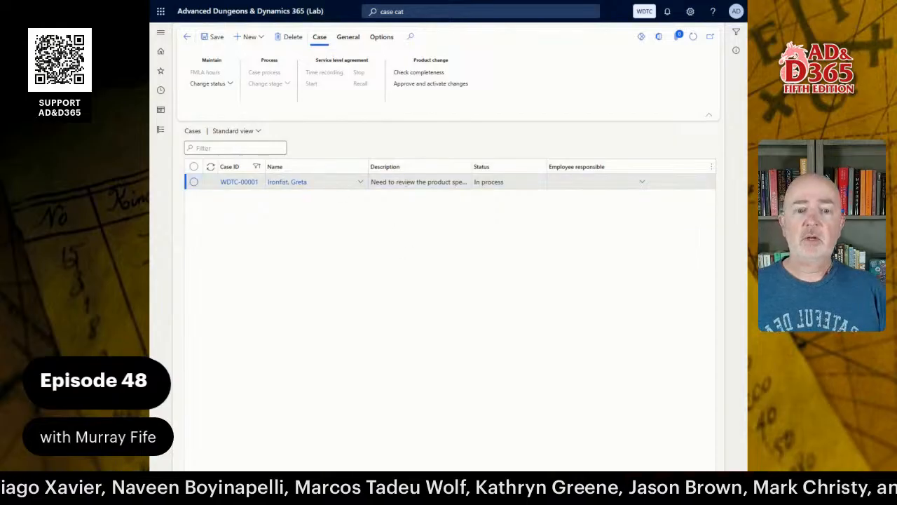
click(160, 129)
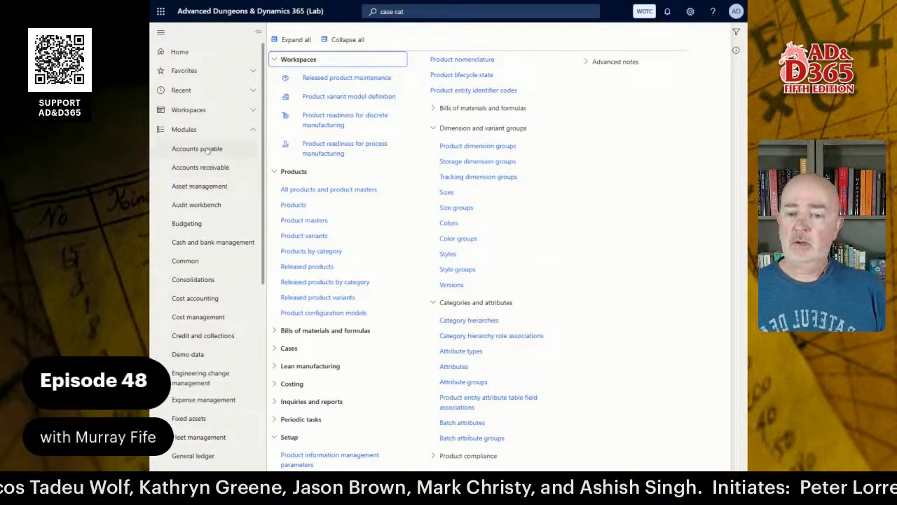
click(187, 263)
click(302, 162)
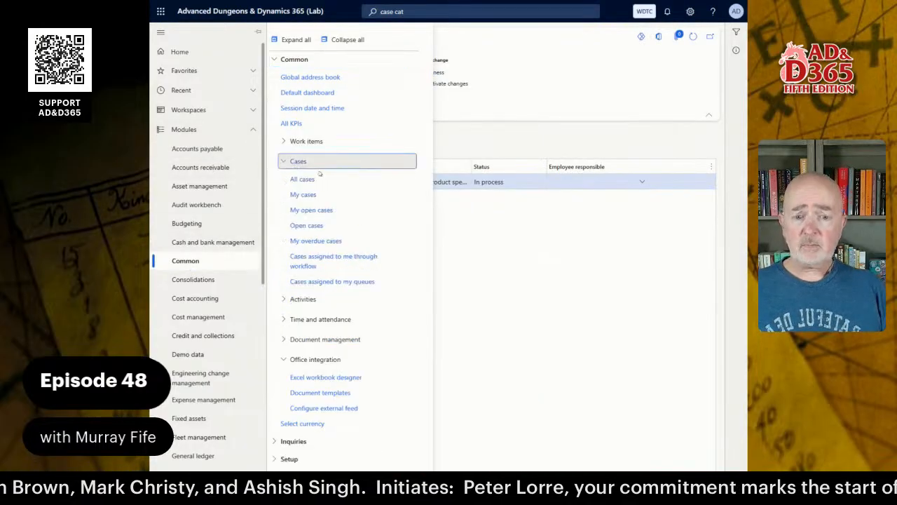
click(302, 179)
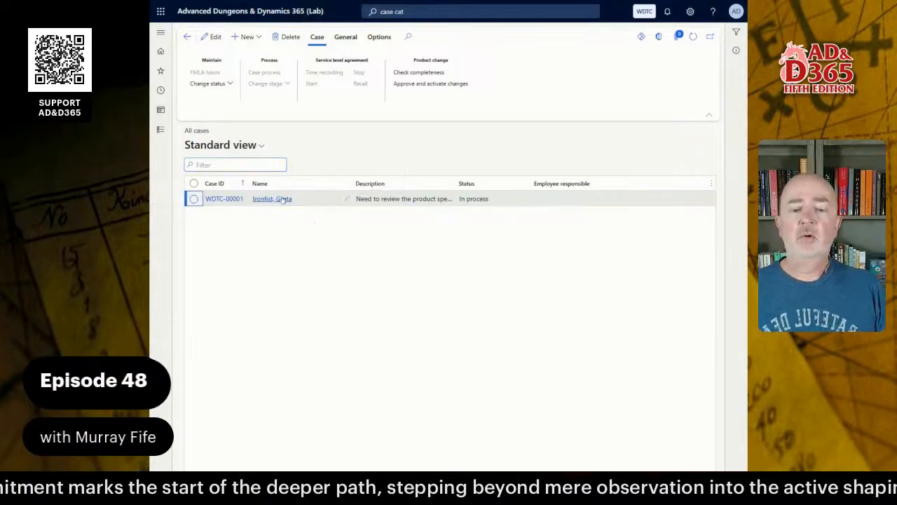
- Open the case categories setup and expand the Product change group in the hierarchy
click(160, 132)
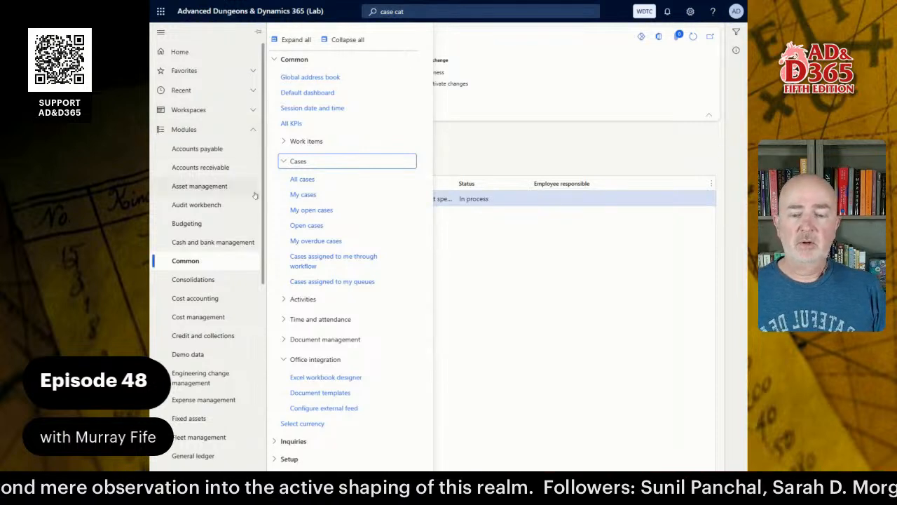
click(486, 10)
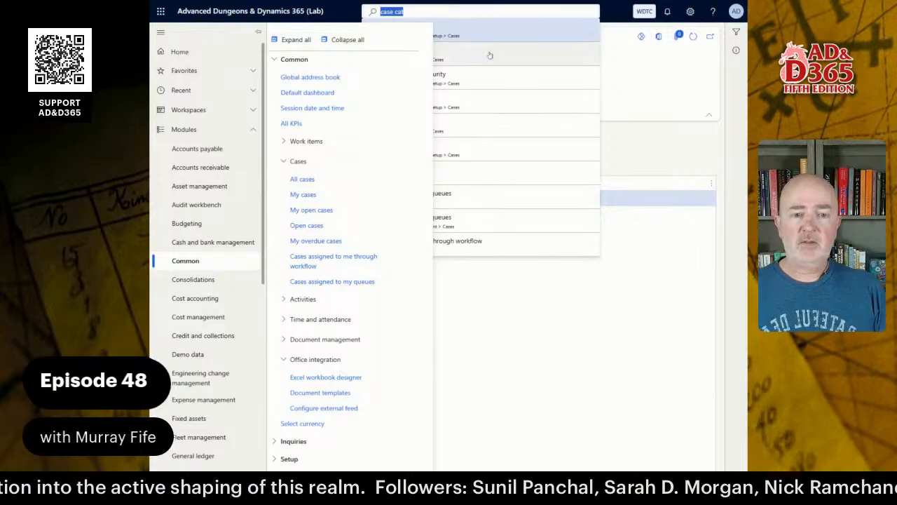
click(472, 40)
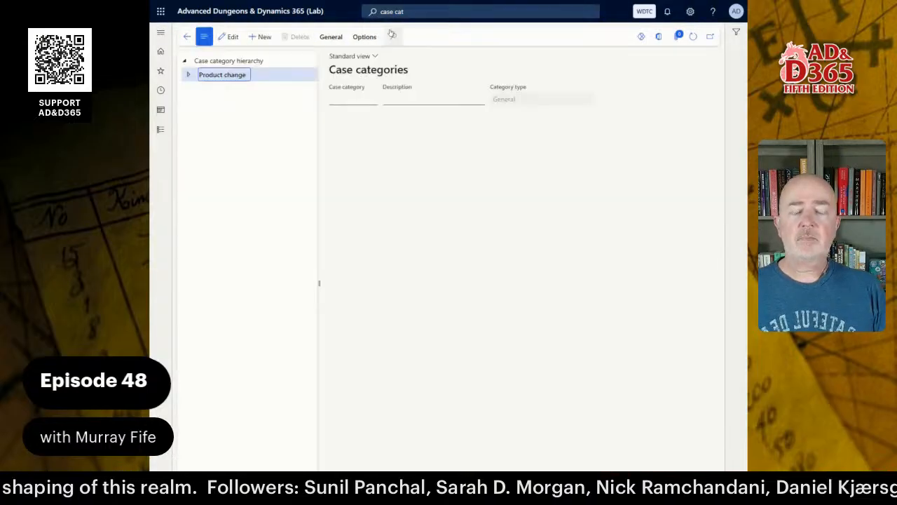
click(189, 75)
- Try adding a General-type case category PRICCHNG with the description "Pricing Change", and delete that category again
click(264, 38)
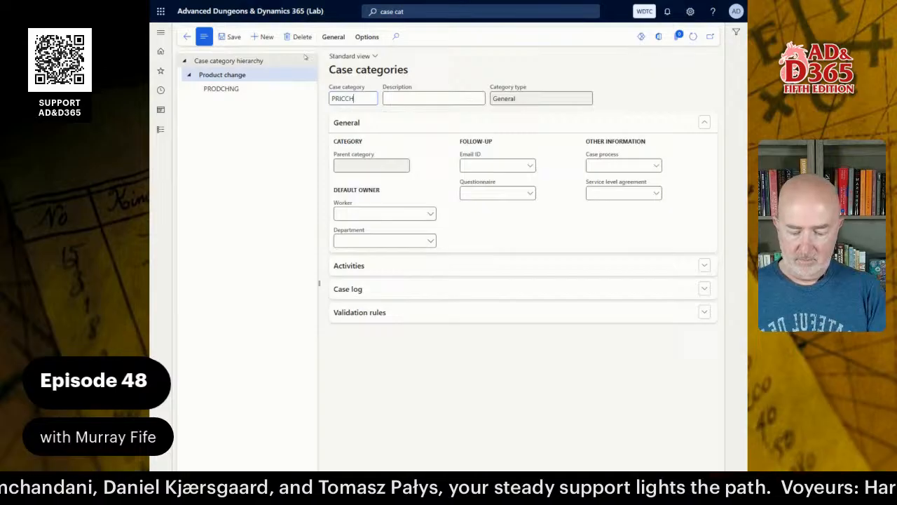
text(Pr)
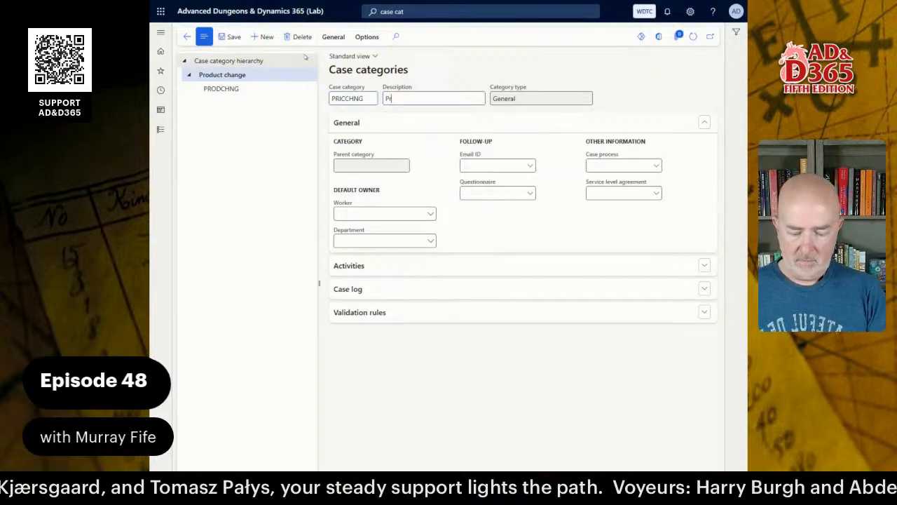
text(icing Change)
key(Tab)
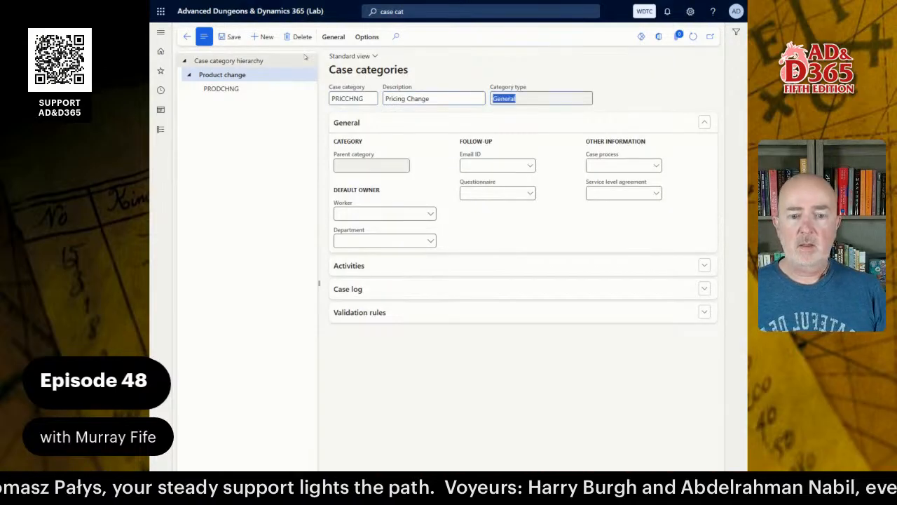
key(ctrl+s)
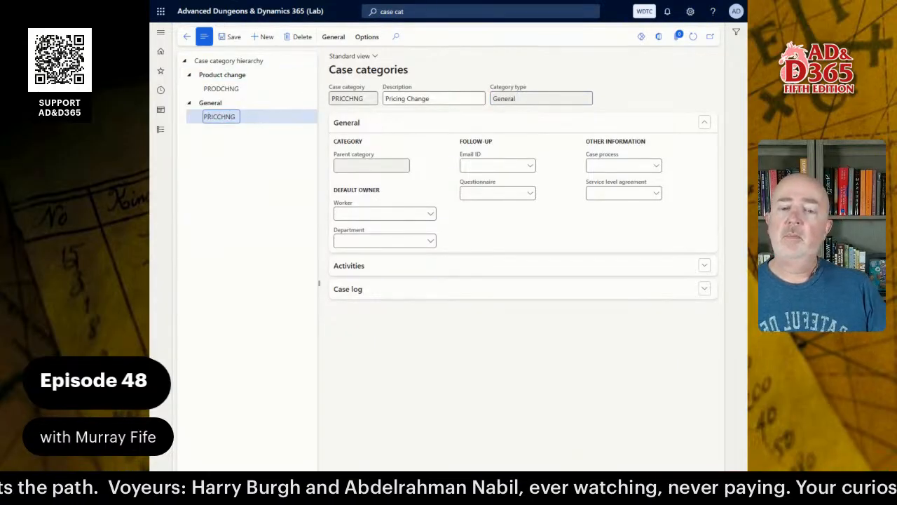
click(297, 37)
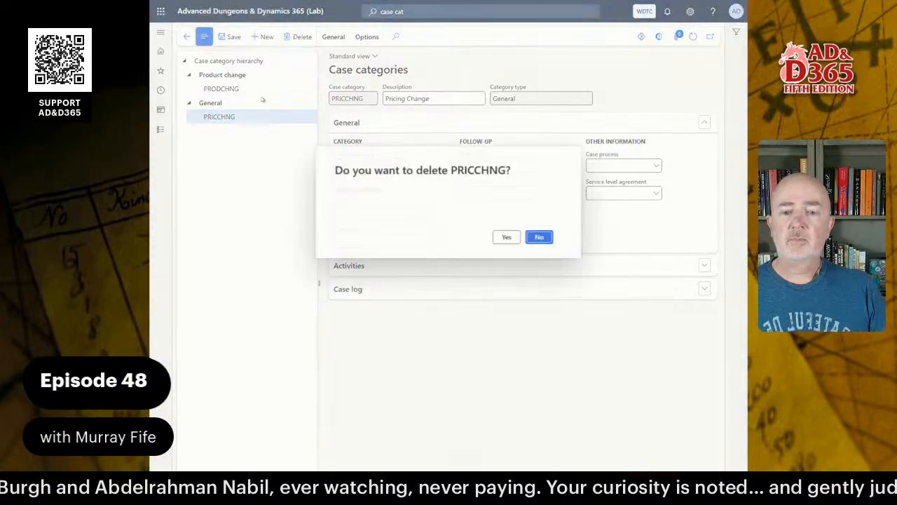
click(506, 237)
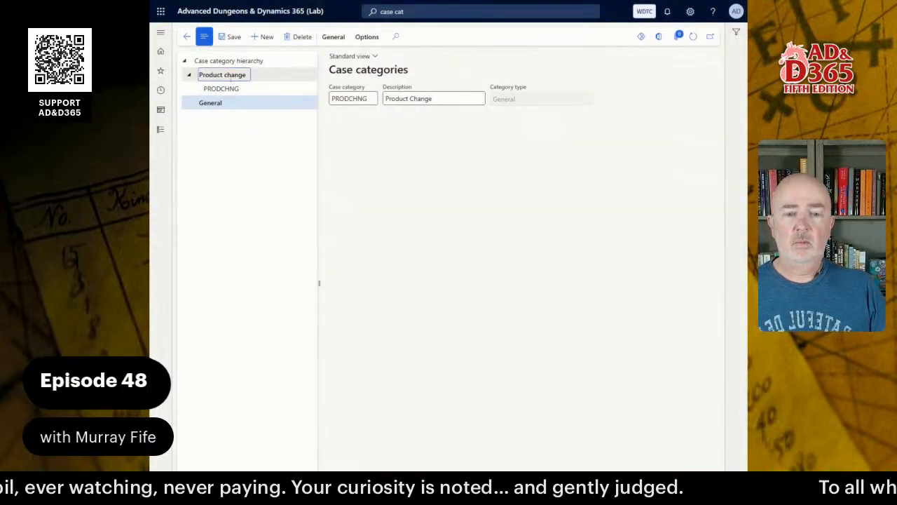
- Create a case category PRICCHNG with the description "Pricing Change" and the category type Product change, and save it
click(262, 36)
text(PRICCHNG)
key(Tab)
text(Pricing Change)
key(Tab)
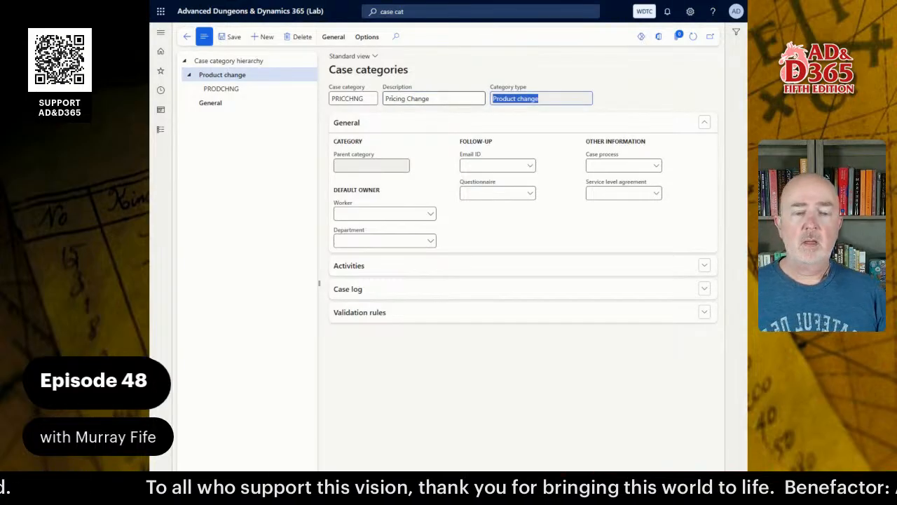
click(232, 36)
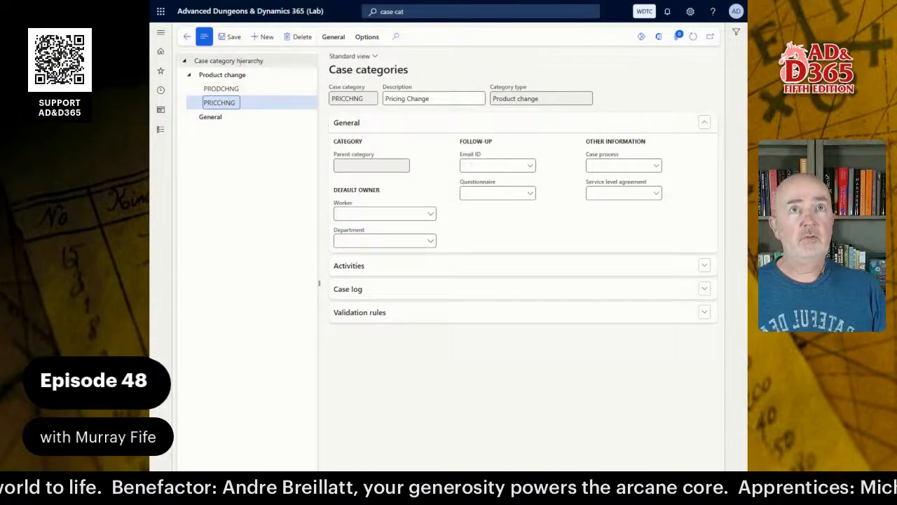
- Open the details of the SCROLLCOPY service from the released products in Product information management
click(162, 132)
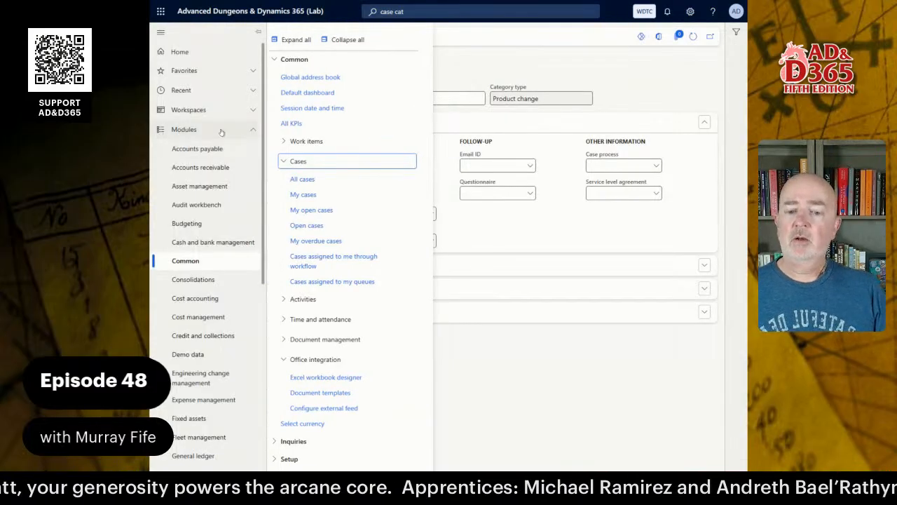
scroll(239, 382, down, 3)
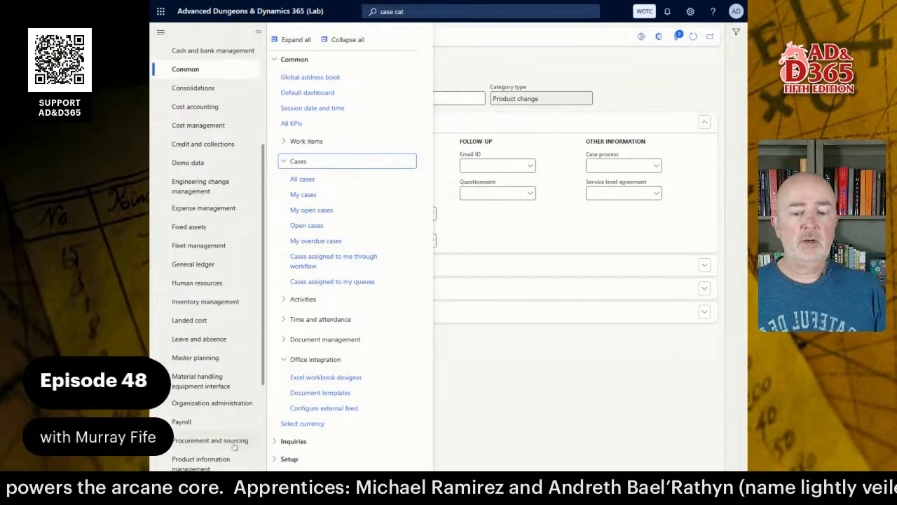
click(210, 463)
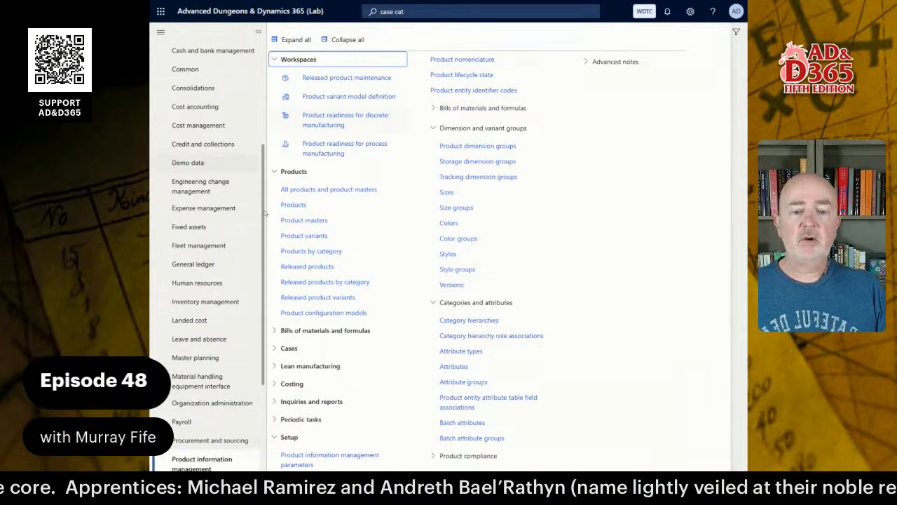
click(335, 271)
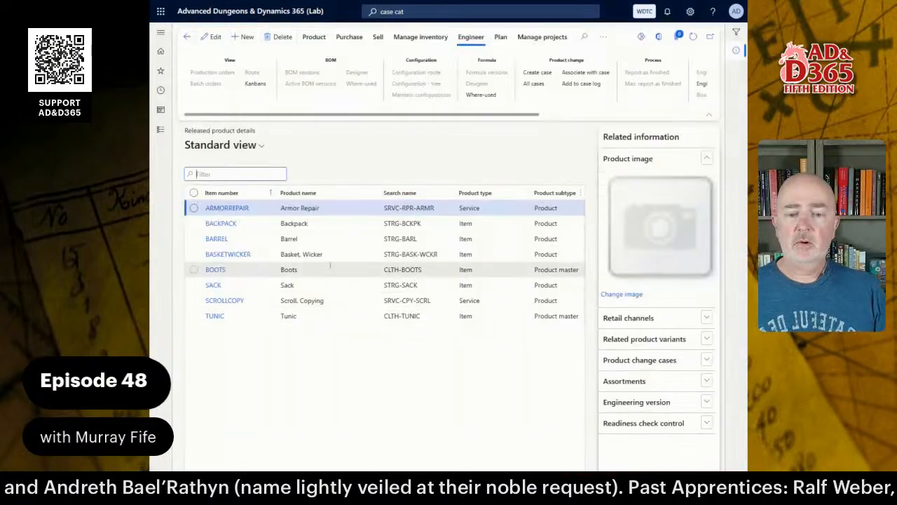
click(217, 301)
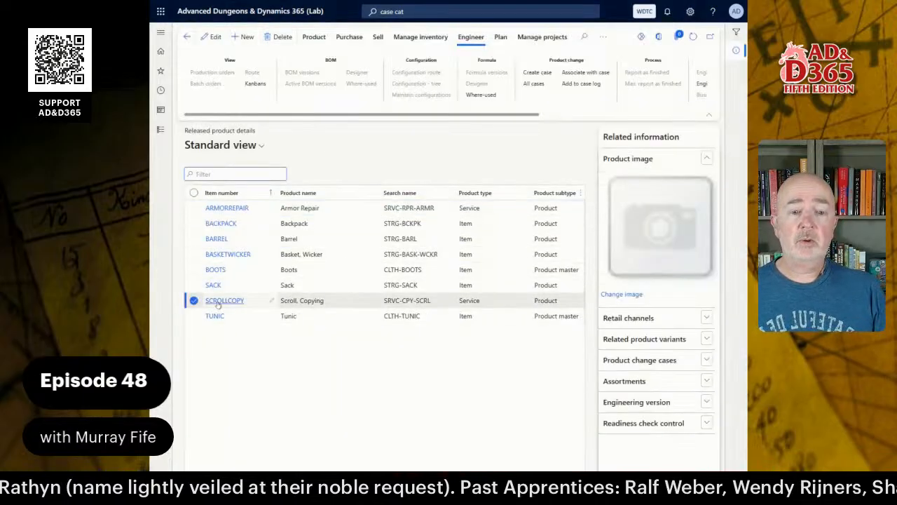
- Start a new product change case for the Scroll, Copying product and set its source name to the first party listed
click(456, 37)
click(485, 36)
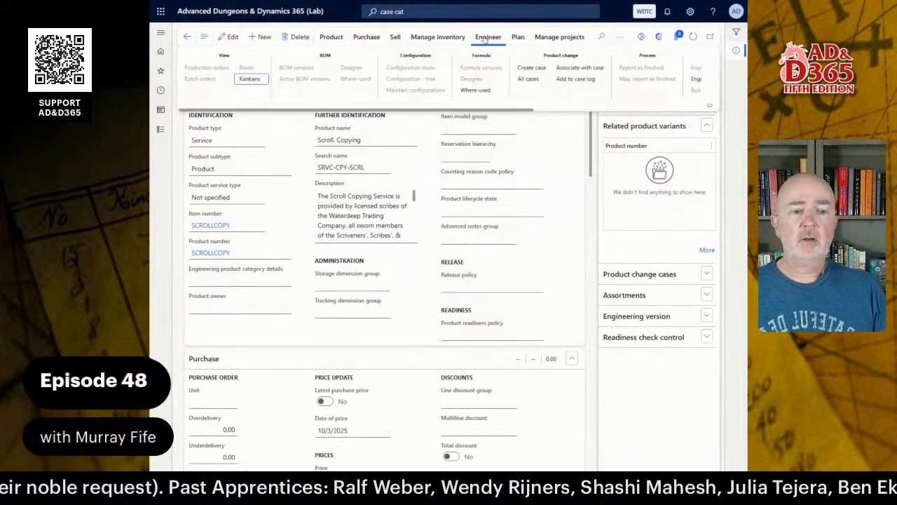
click(532, 68)
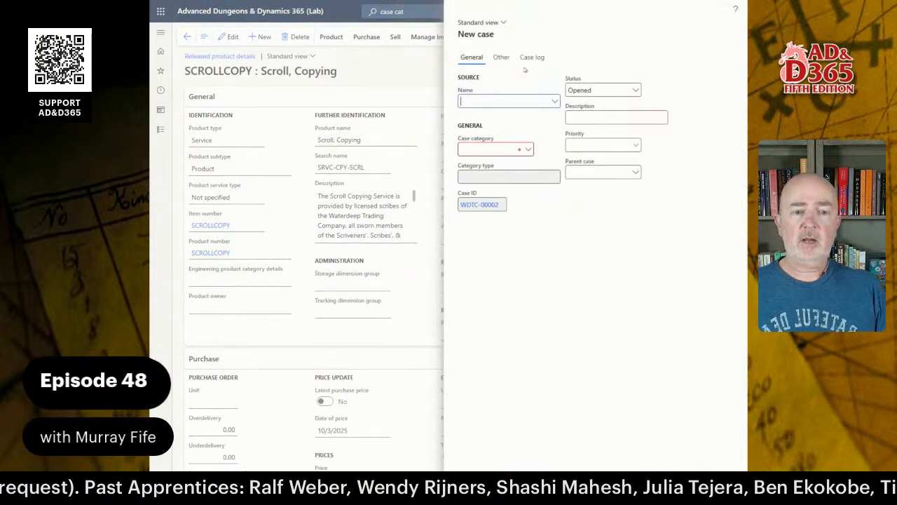
click(554, 101)
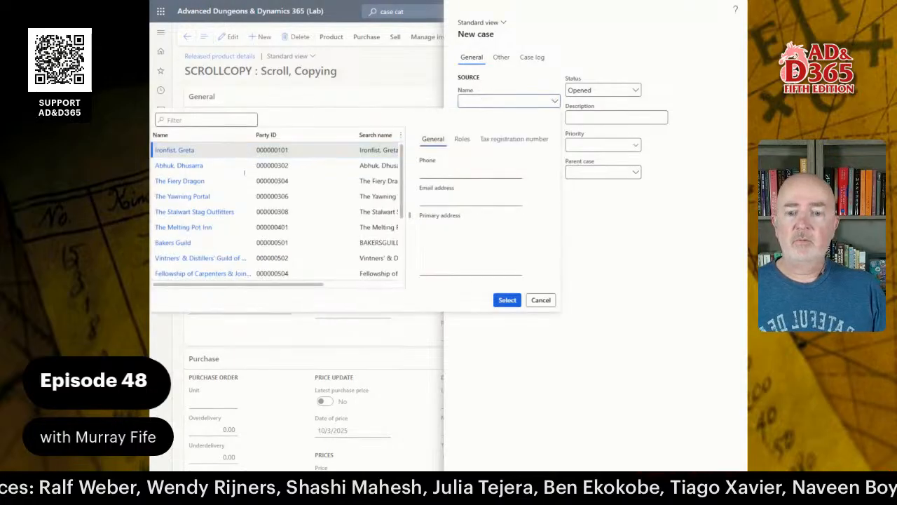
click(208, 151)
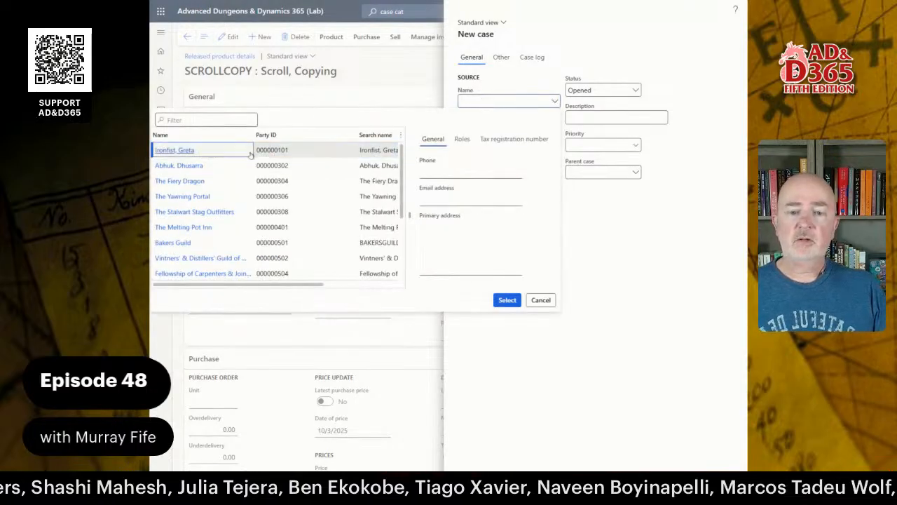
click(518, 302)
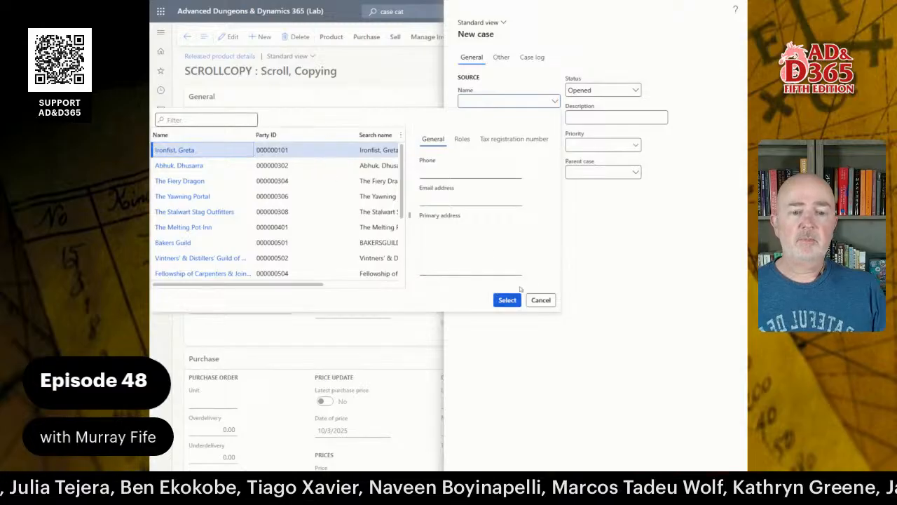
- Set the new case's category to PRICCHNG and its description to "Need to increase the hourly price"
click(528, 149)
click(469, 201)
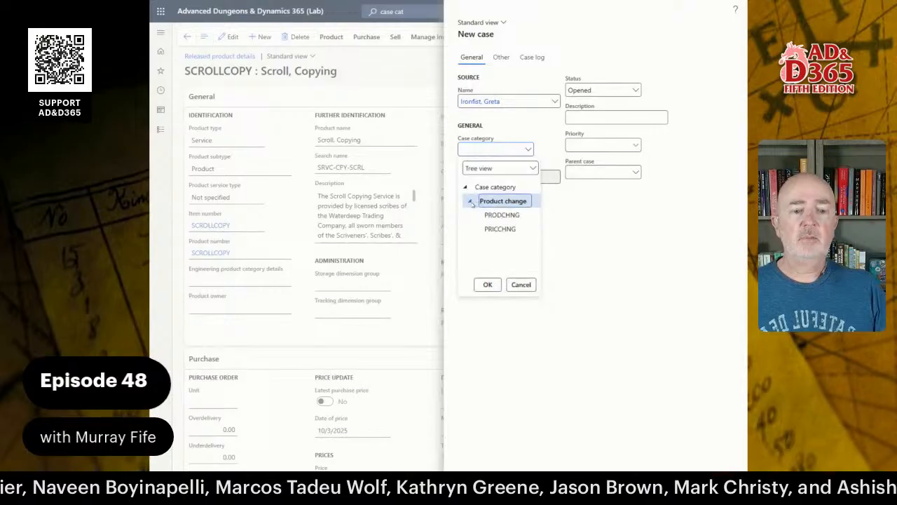
click(499, 228)
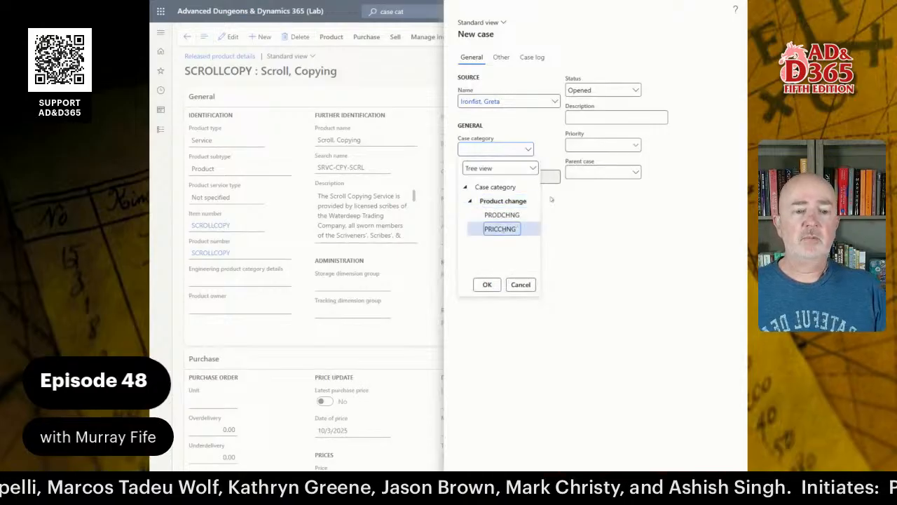
click(487, 284)
click(608, 119)
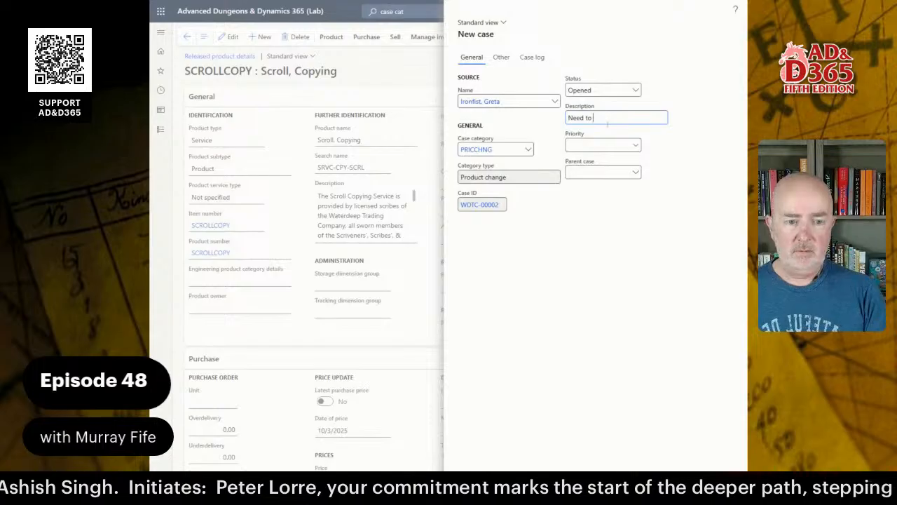
text(Need to increase the hourly price)
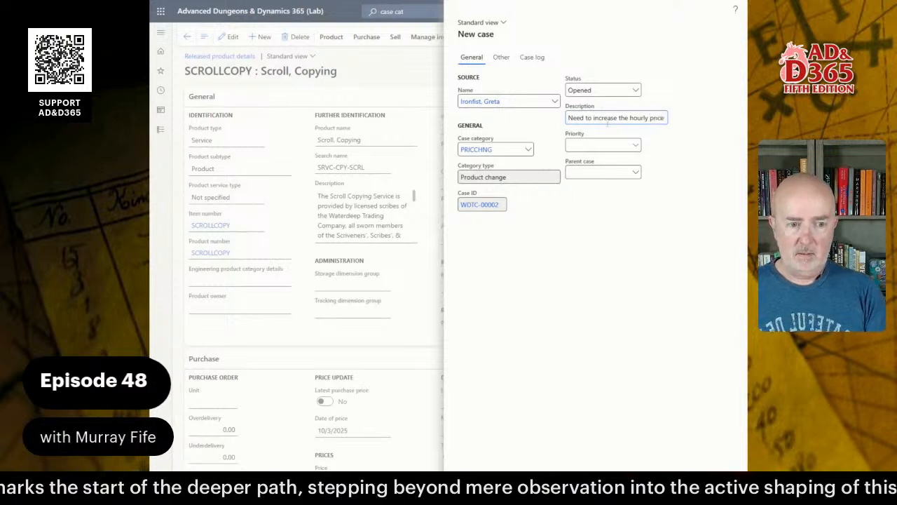
- Complete the new case's description so that it reads "Need to increase the hourly price for Scroll Copying"
text( for S)
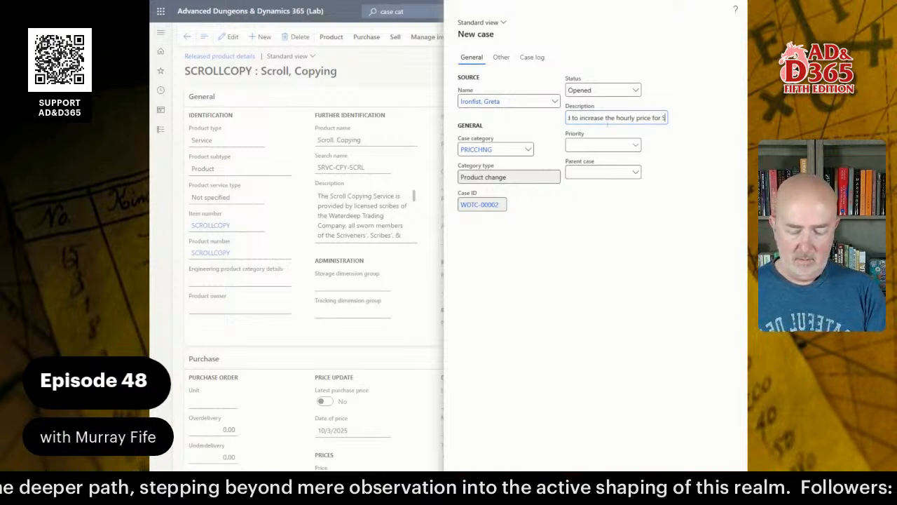
text(croll Copyin)
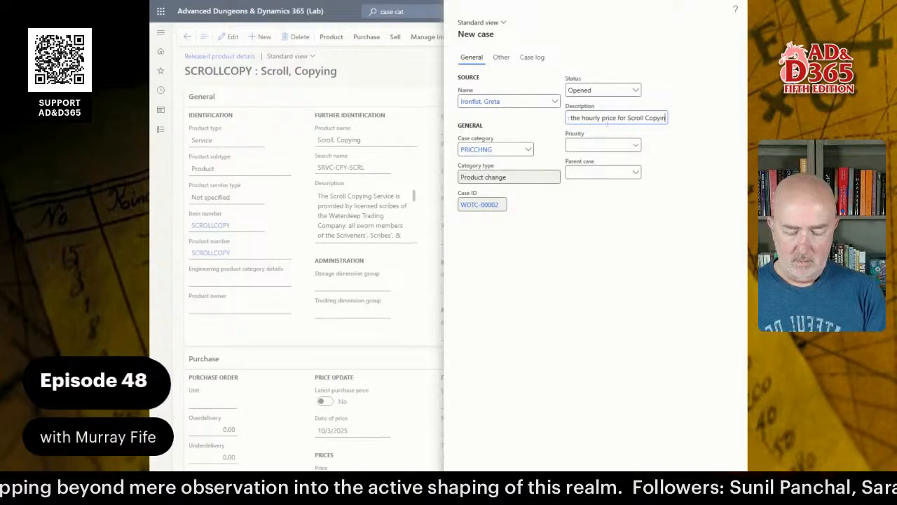
text(g to cov)
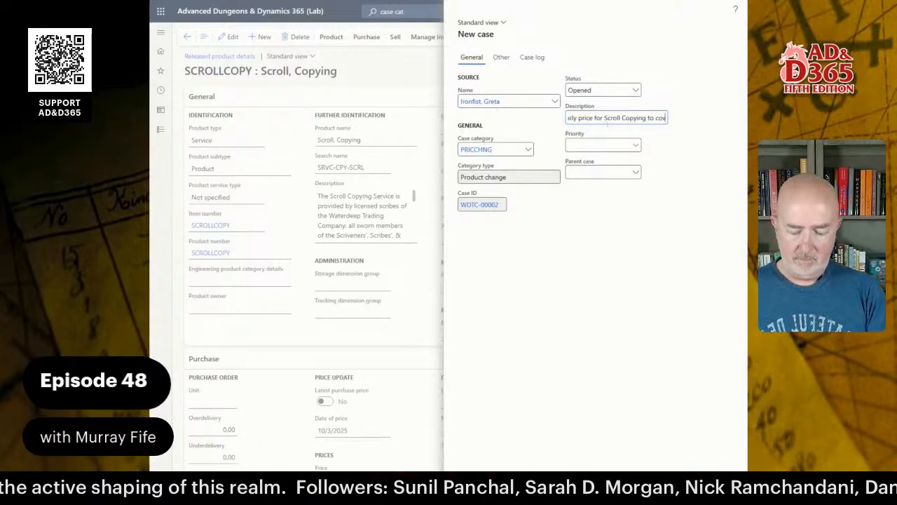
text(e)
key(BackSpace)
key(BackSpace)
key(BackSpace)
key(BackSpace)
key(BackSpace)
key(BackSpace)
key(BackSpace)
key(BackSpace)
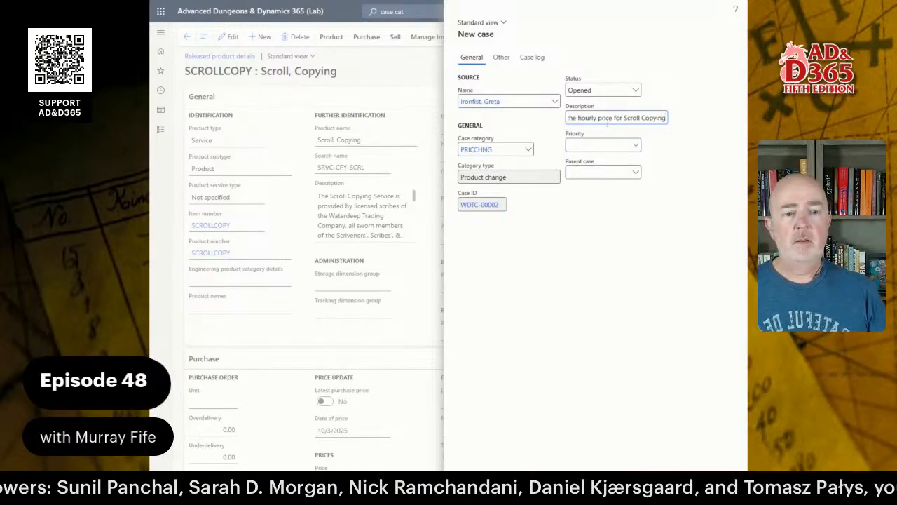
- Choose a priority for the Scroll Copying pricing change case and create the case
click(601, 145)
click(635, 145)
click(469, 221)
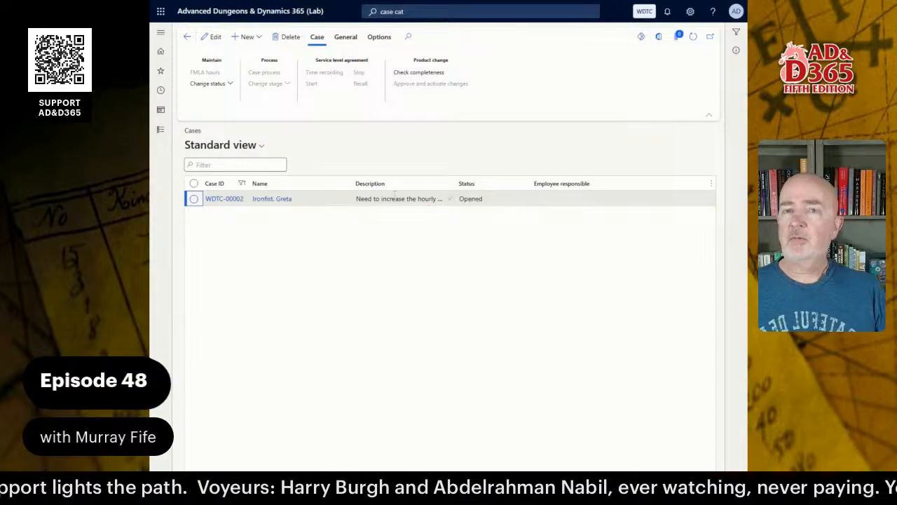
- Open the All cases list from the Common module
click(160, 129)
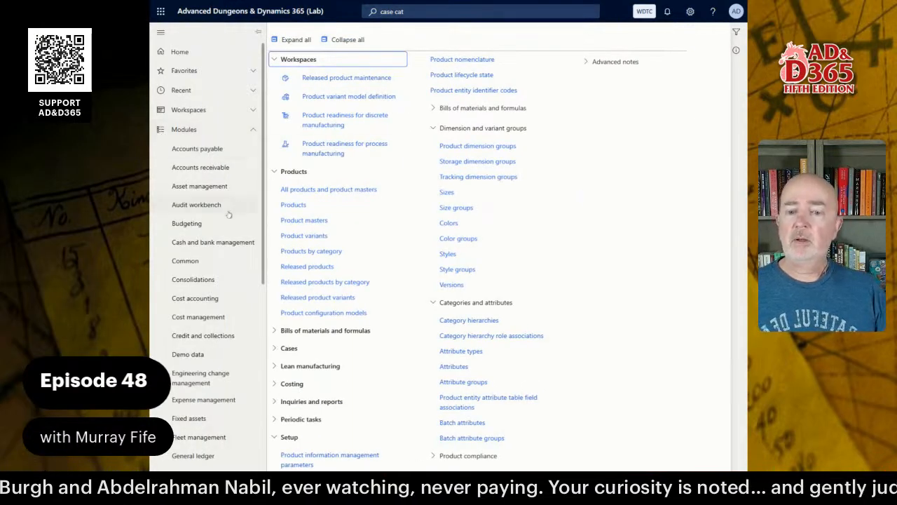
click(185, 260)
click(396, 211)
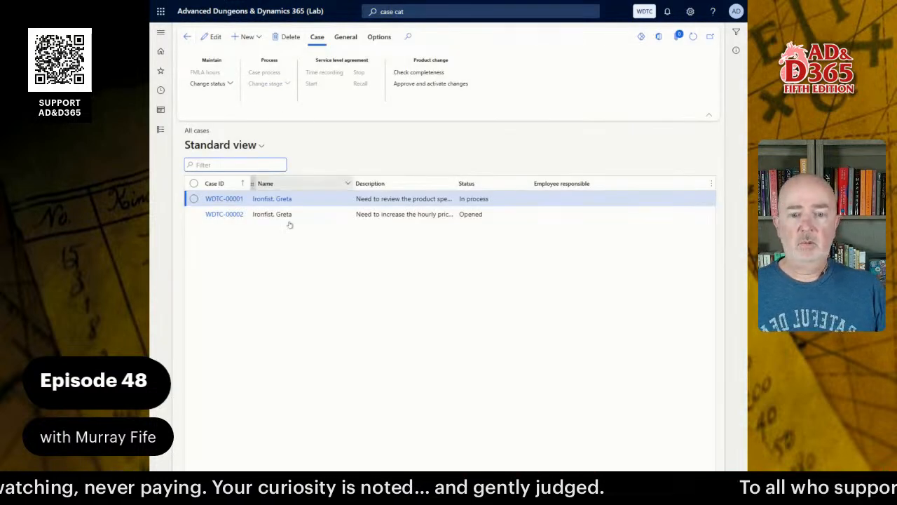
- Insert the Case category field from the Case category table as a column in the All cases list
right_click(311, 188)
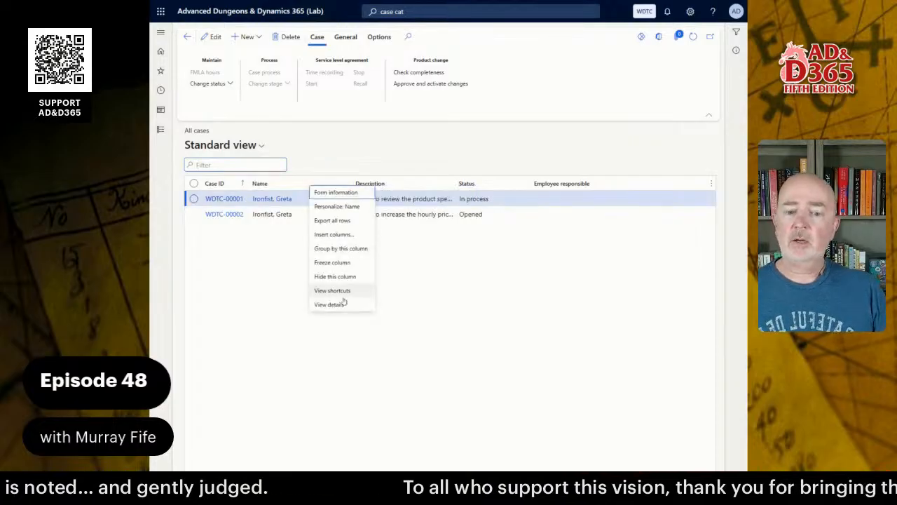
click(338, 237)
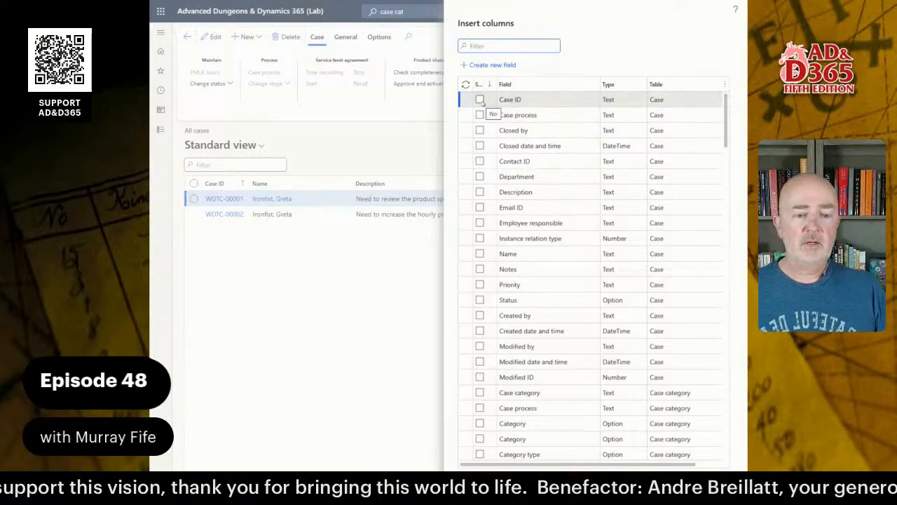
click(480, 392)
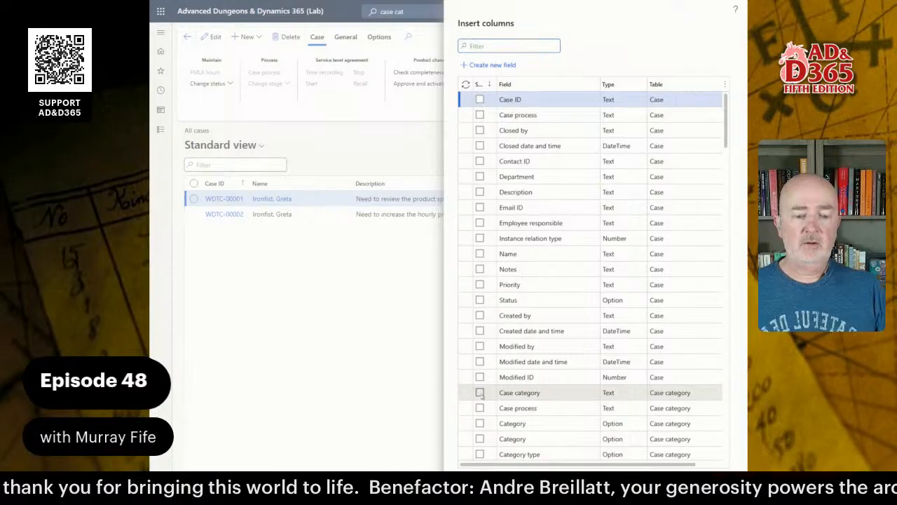
click(669, 484)
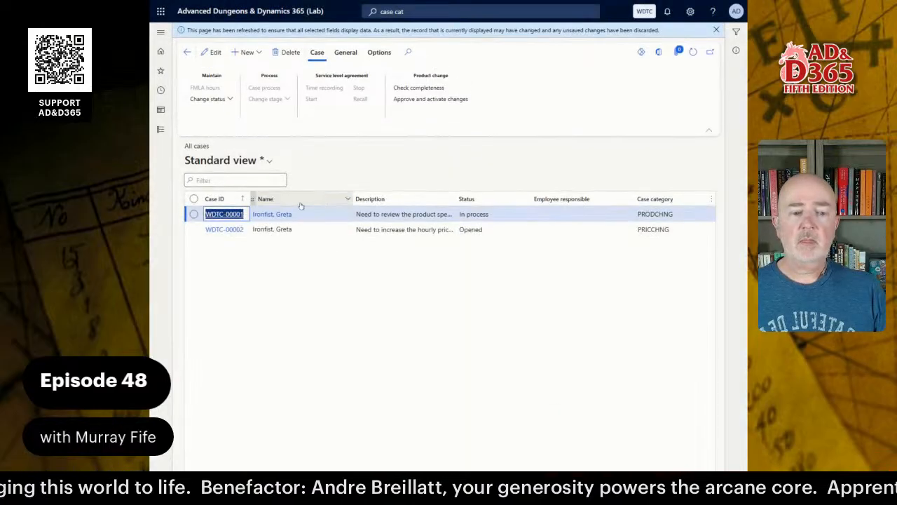
- Move the Case category column between the Case ID and Name columns in the All cases list
drag(674, 201, 307, 202)
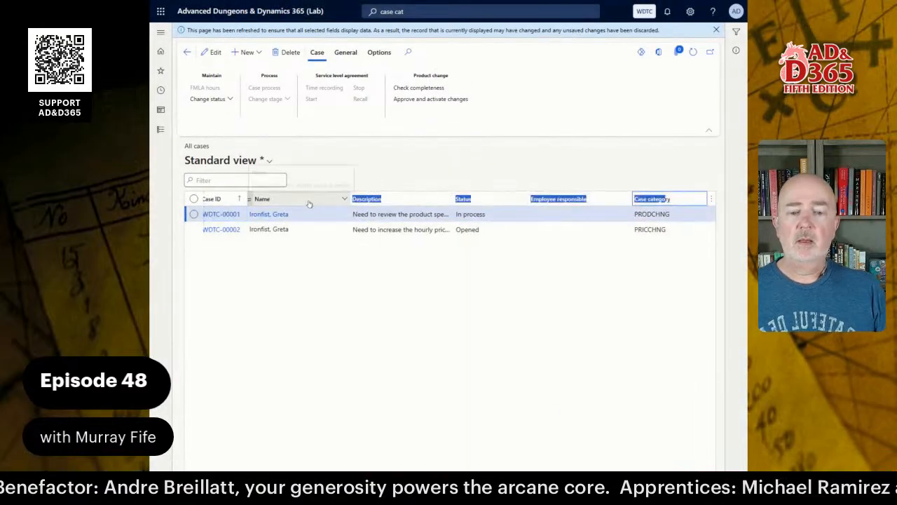
click(636, 270)
drag(689, 198, 539, 200)
click(696, 260)
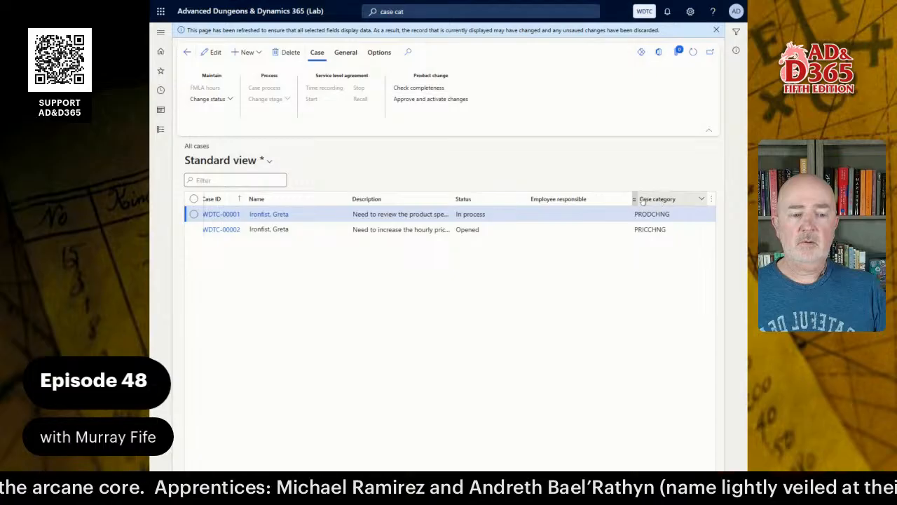
drag(634, 198, 284, 200)
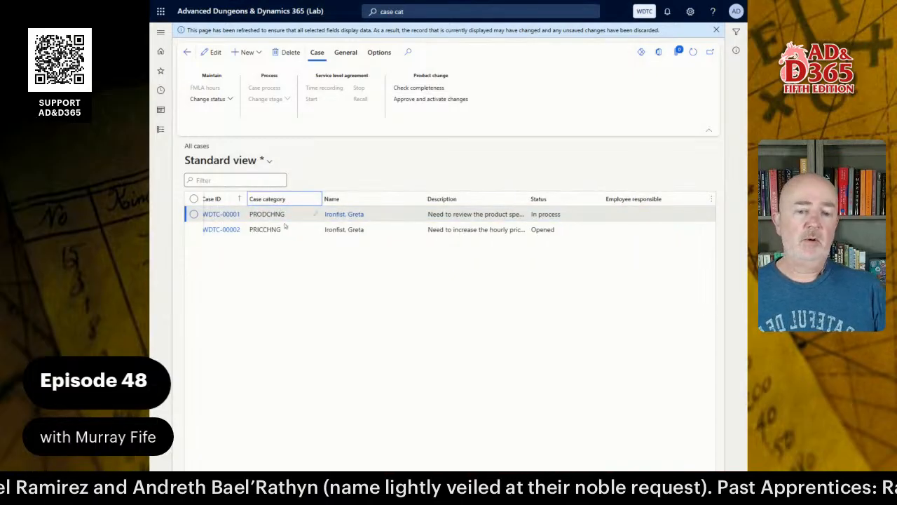